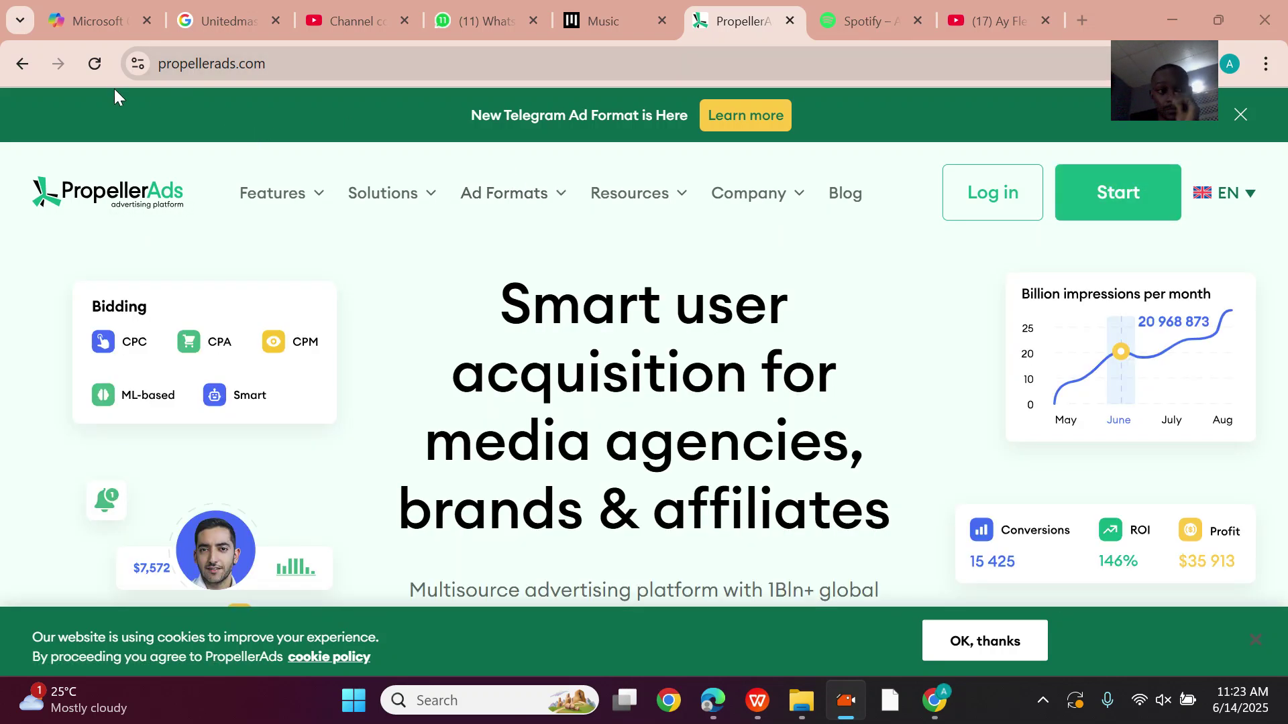
# Return to the Google results for 'propeller ads' and open the PropellerAds home page
pyautogui.click(22, 63)
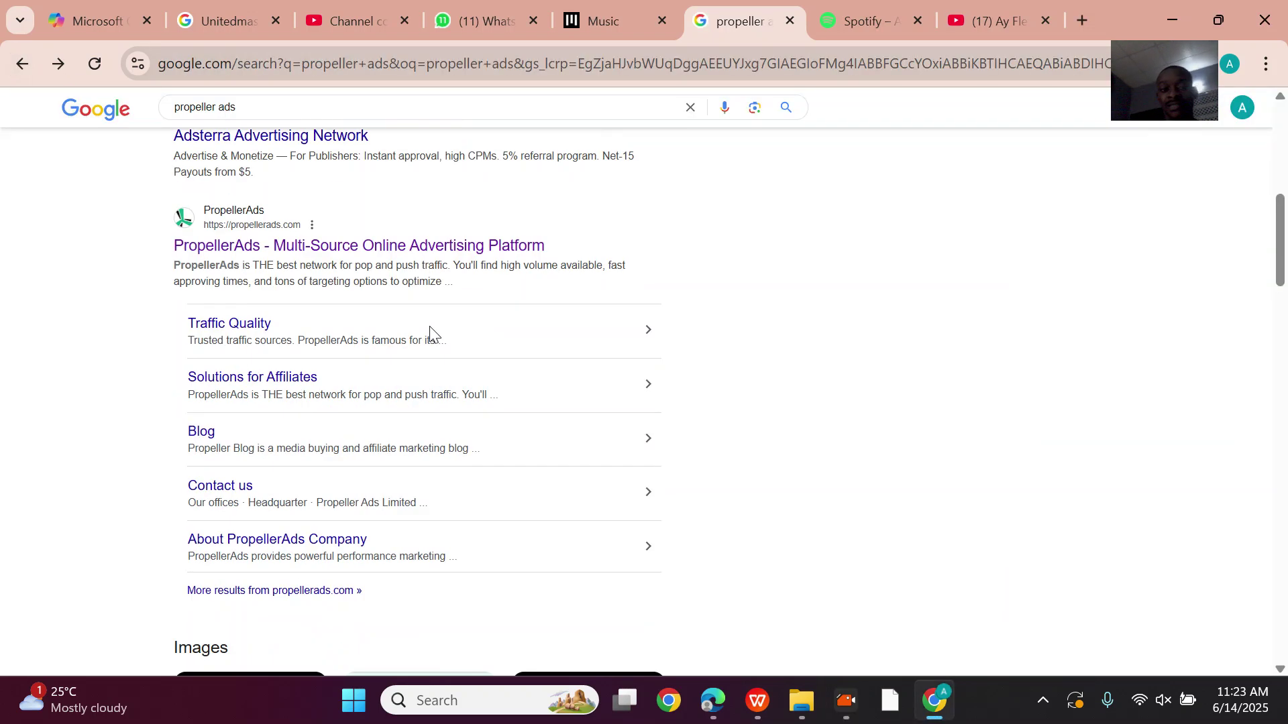
pyautogui.click(365, 249)
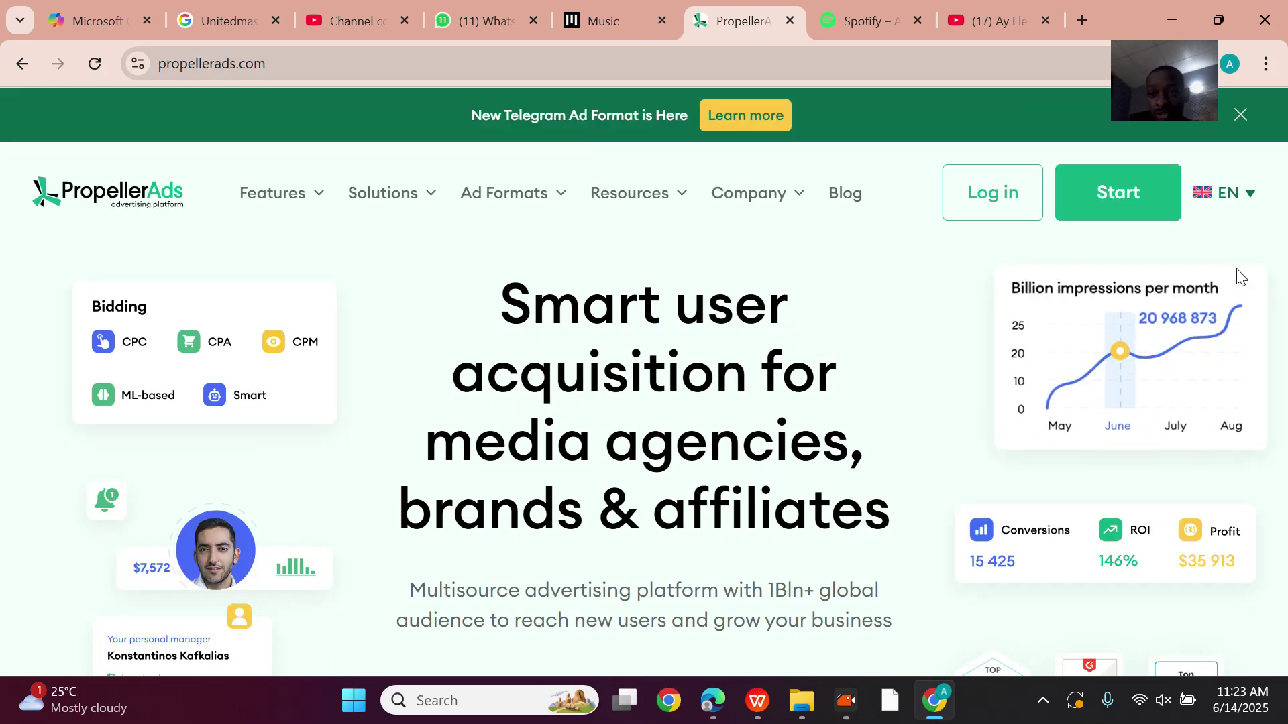
# Start PropellerAds account creation and choose Publisher, opening Monetag's sign-up tab
pyautogui.click(1139, 201)
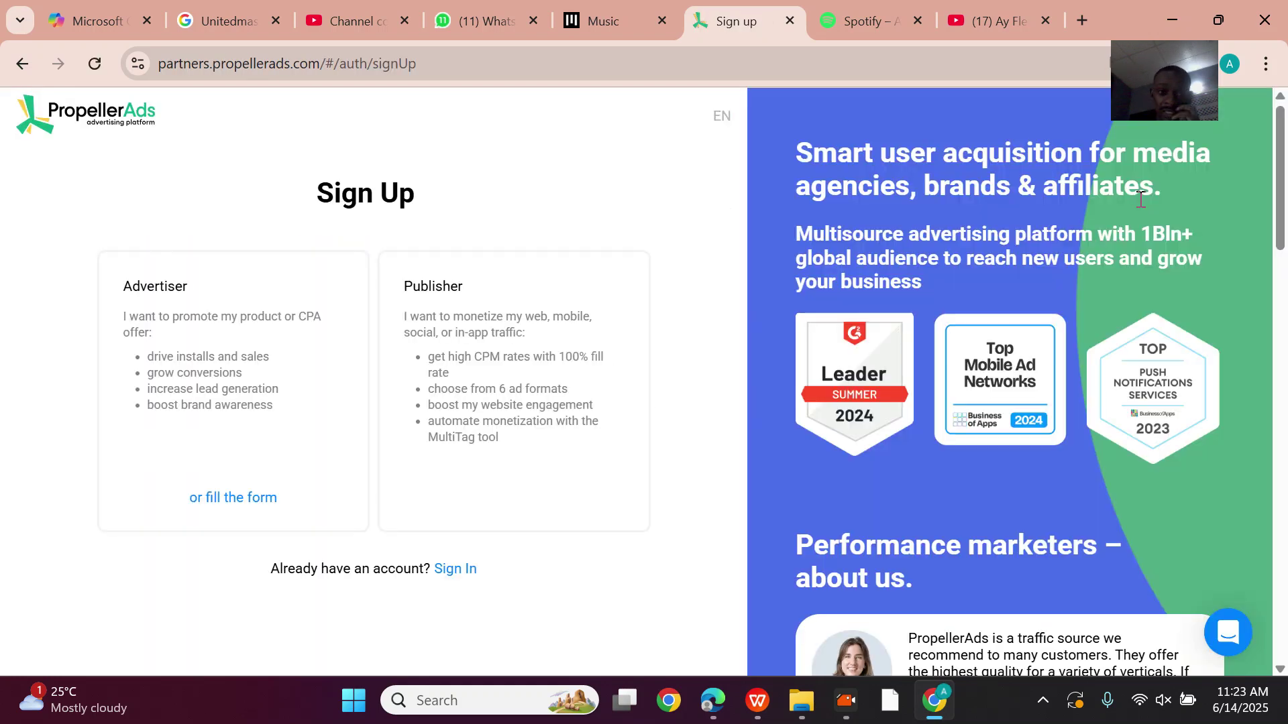
pyautogui.scroll(-1, 570, 416)
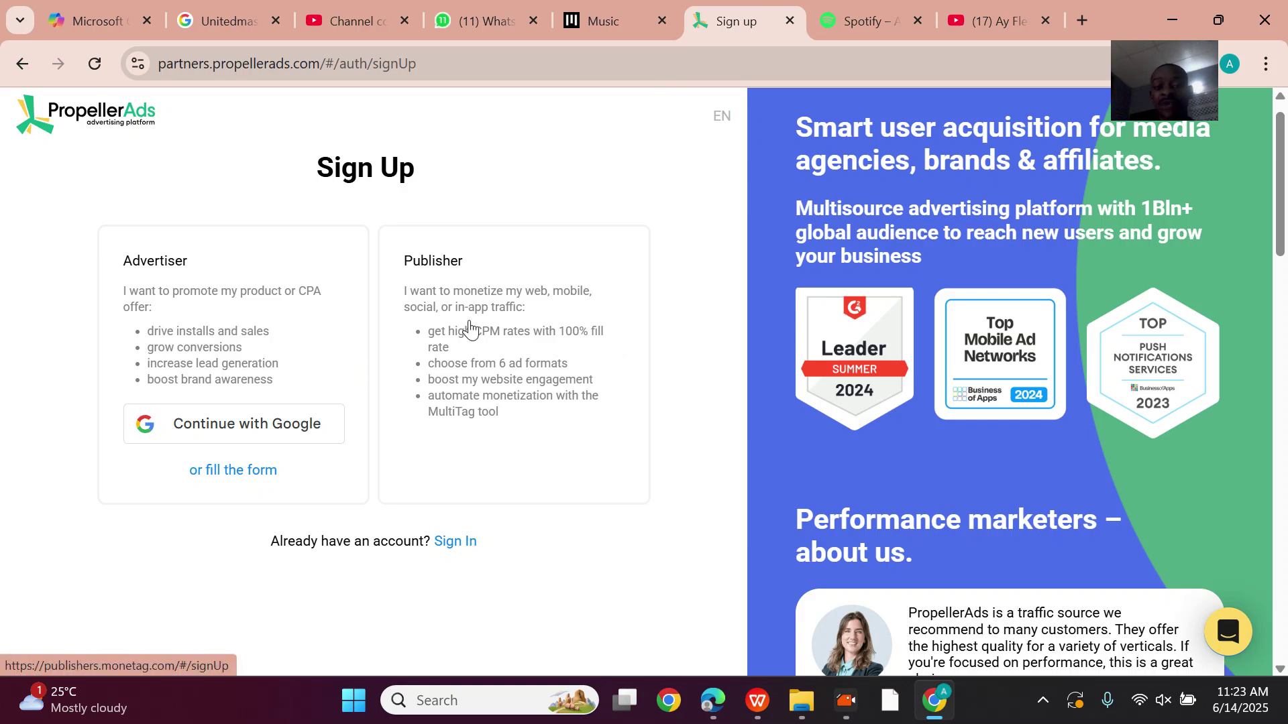
pyautogui.click(471, 328)
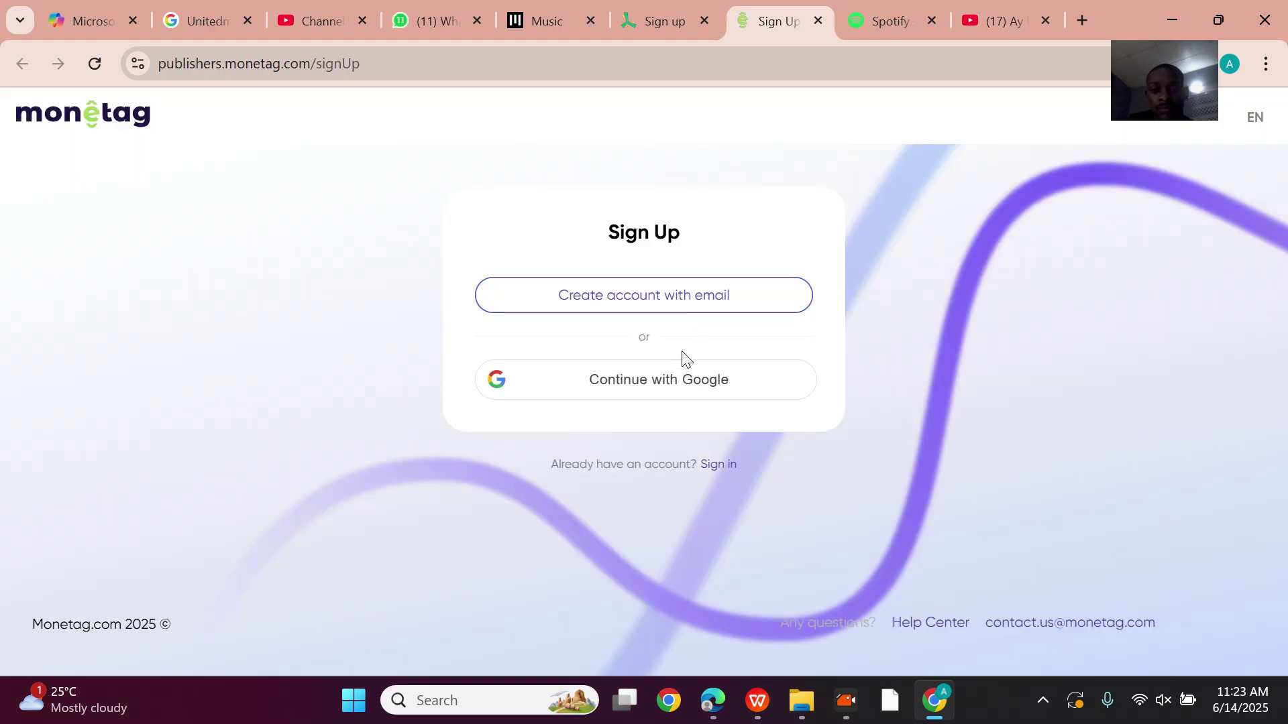
# Sign up to Monetag with the selected Google account and allow access
pyautogui.click(672, 382)
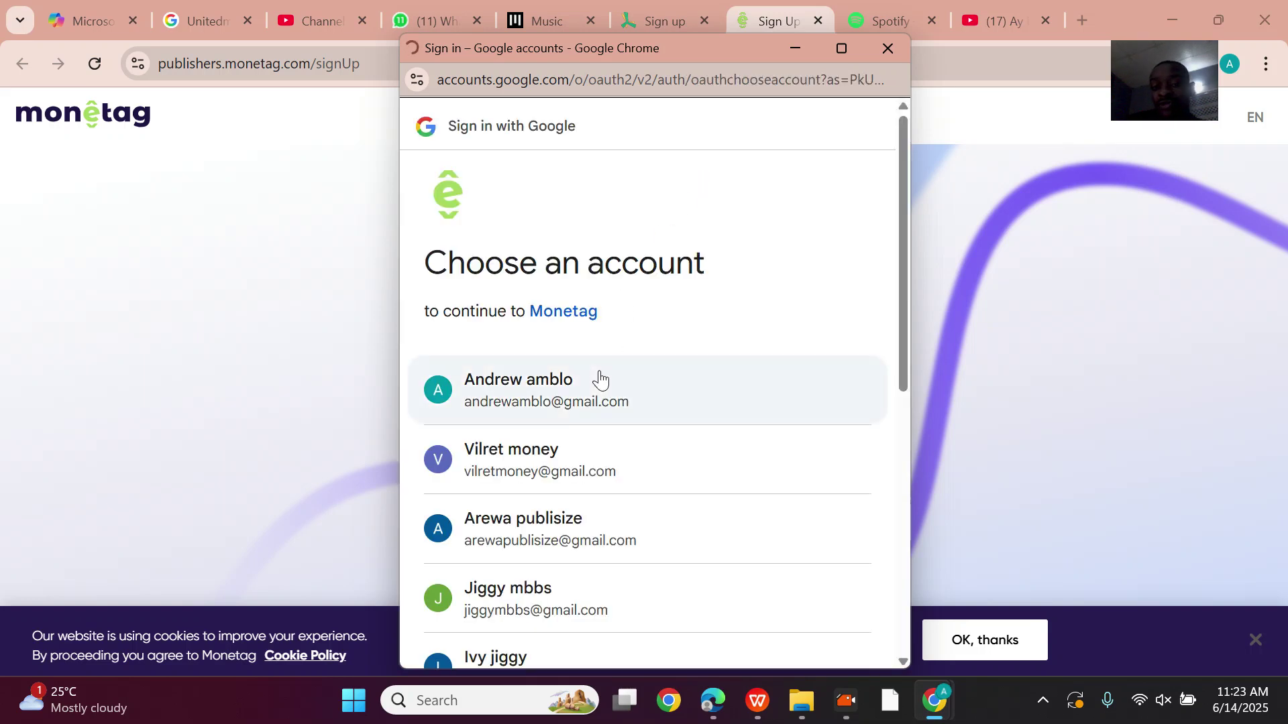
pyautogui.click(549, 392)
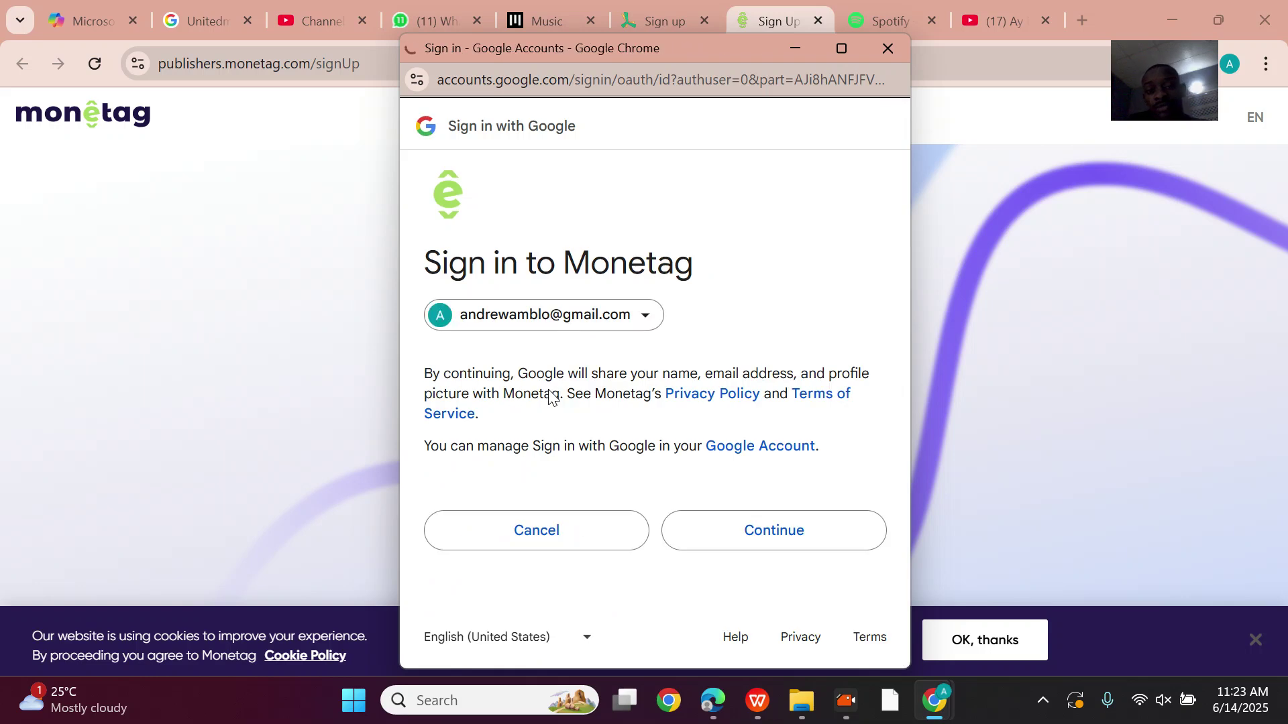
pyautogui.click(832, 547)
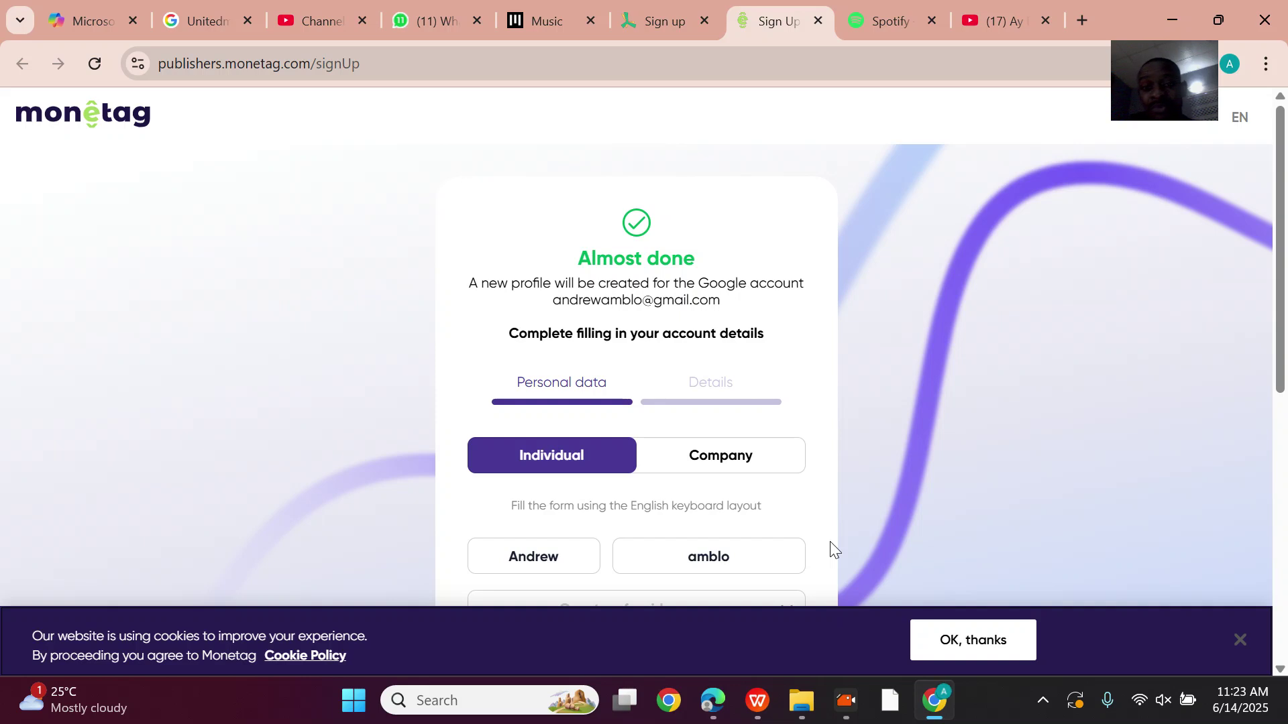
# Set the country of residence to Nigeria
pyautogui.scroll(-1, 830, 541)
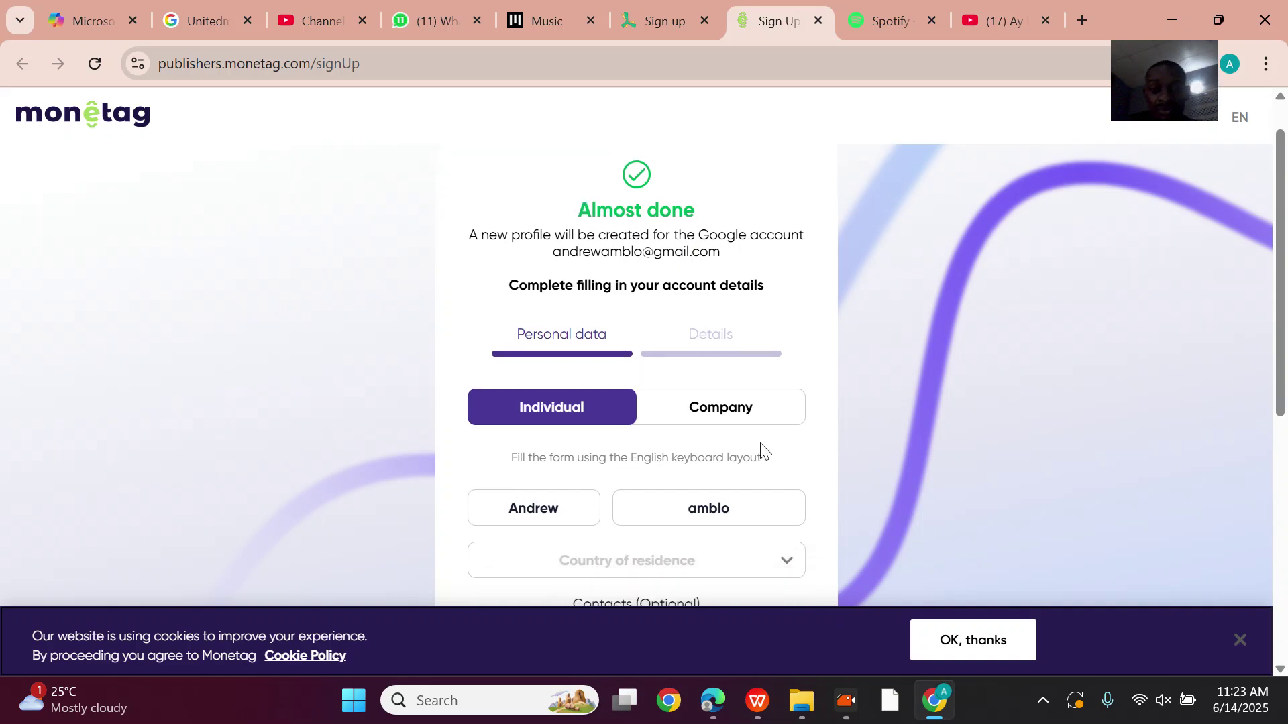
pyautogui.scroll(-3, 591, 449)
pyautogui.scroll(-1, 696, 389)
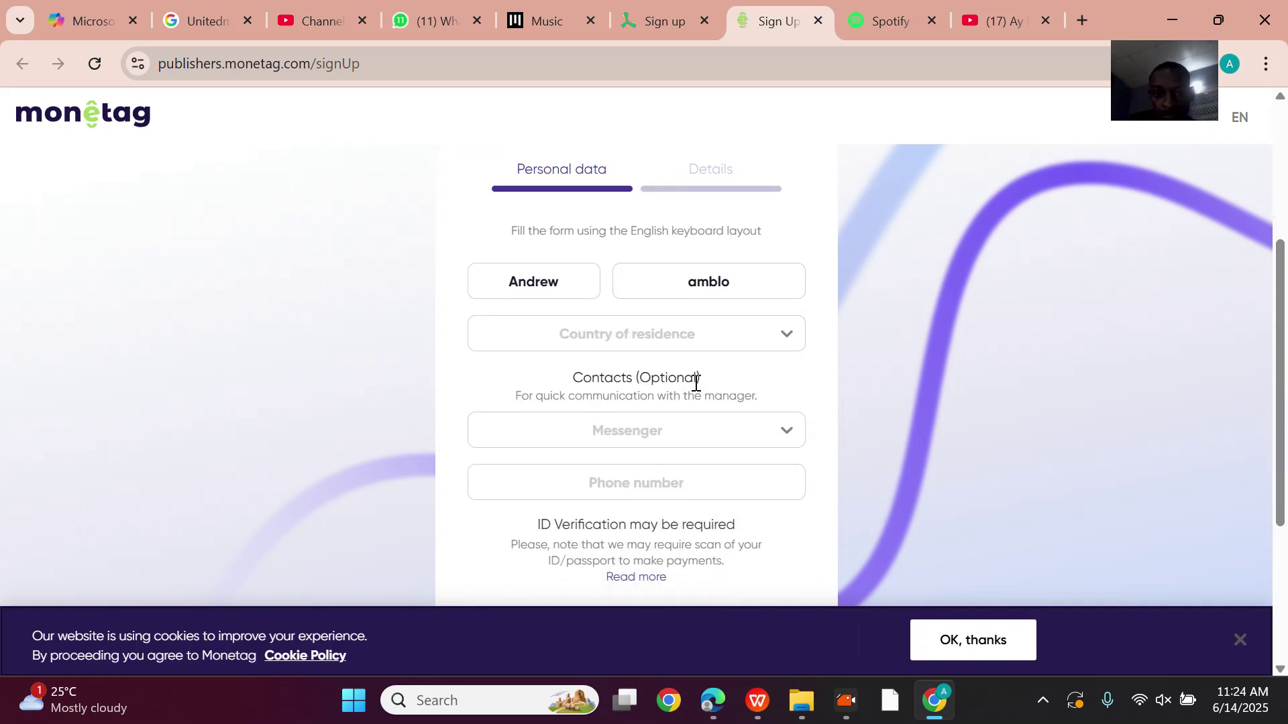
pyautogui.click(658, 328)
pyautogui.write('nig')
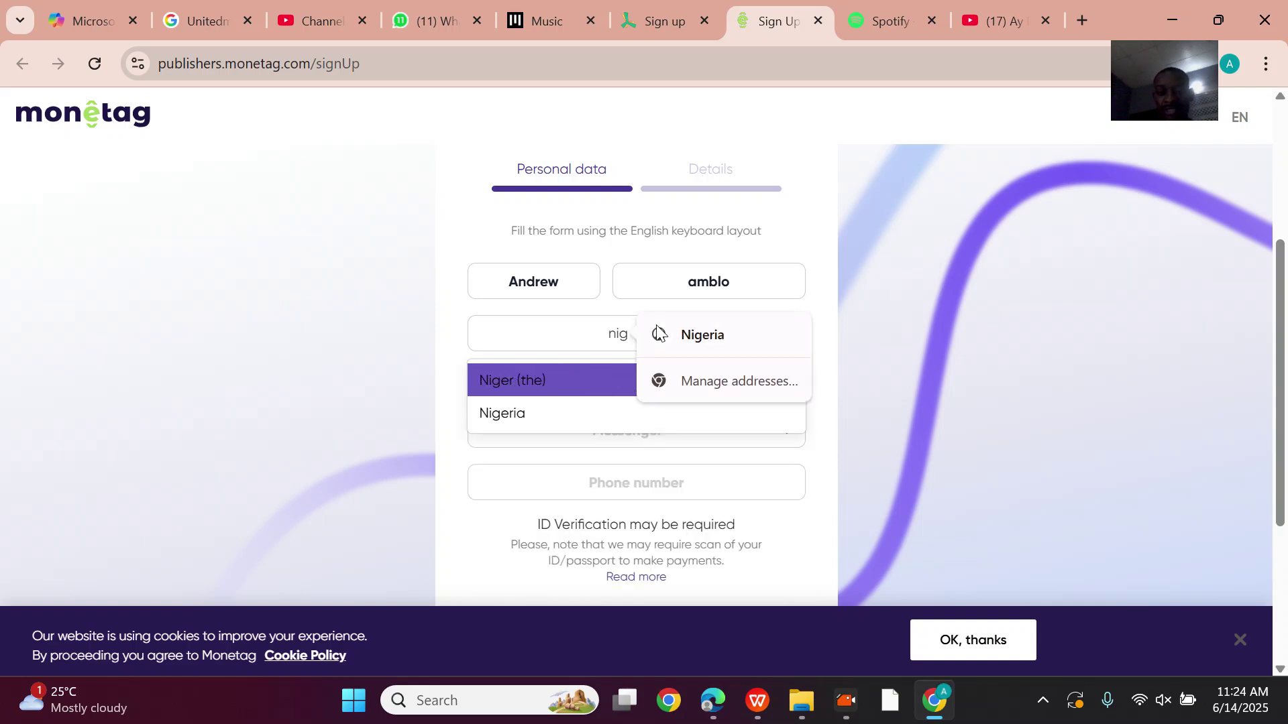
pyautogui.click(545, 413)
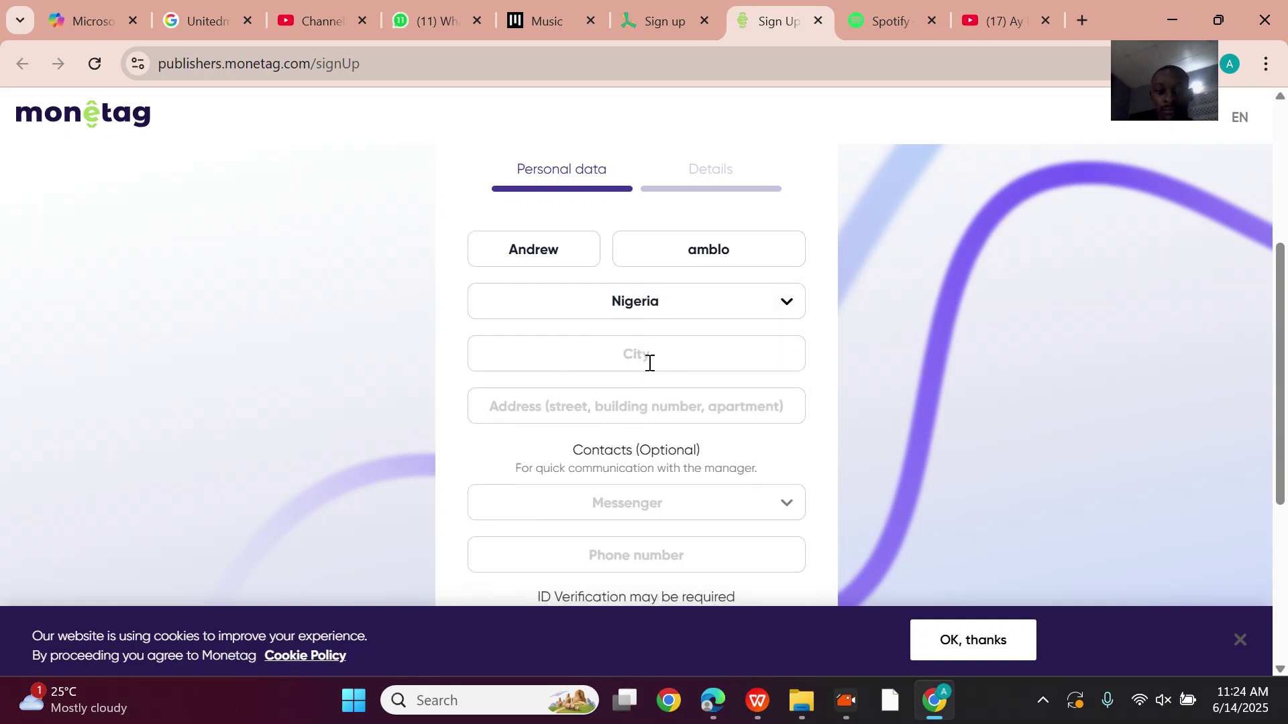
# Enter the city and street address, then continue to the Details step
pyautogui.click(645, 356)
pyautogui.write('Jos')
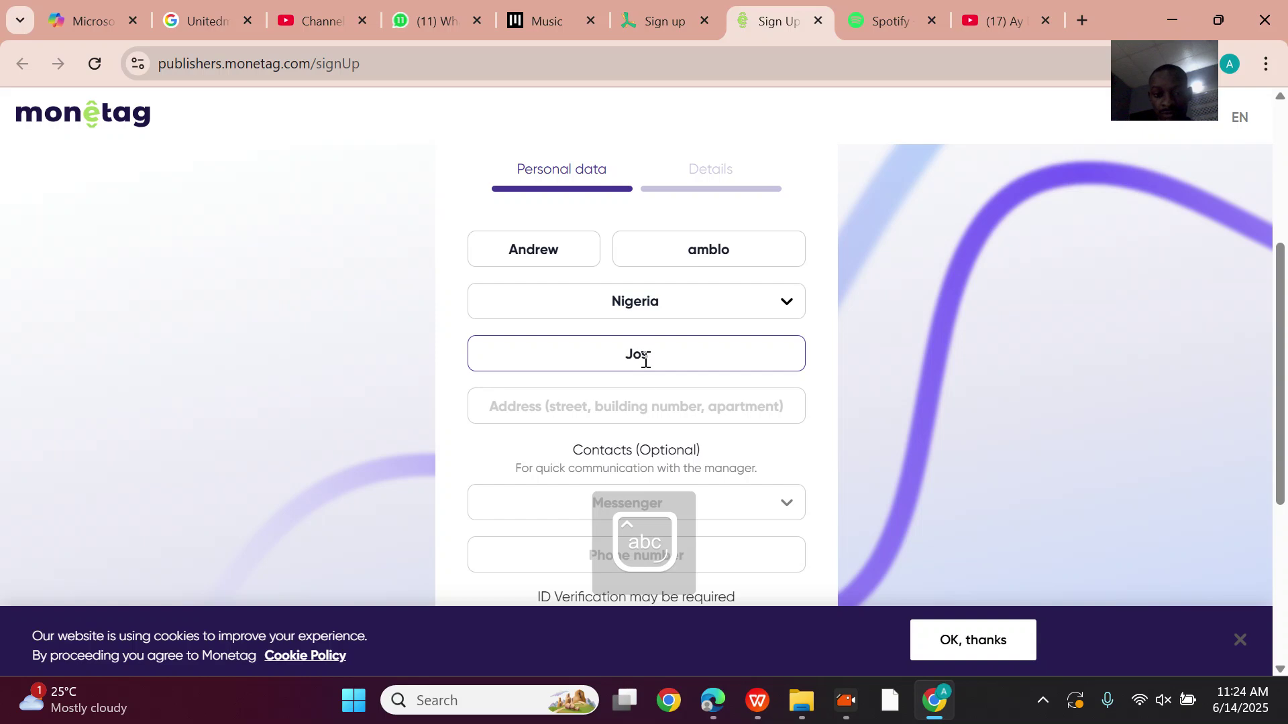
pyautogui.click(576, 401)
pyautogui.write('No.4, Kwang ')
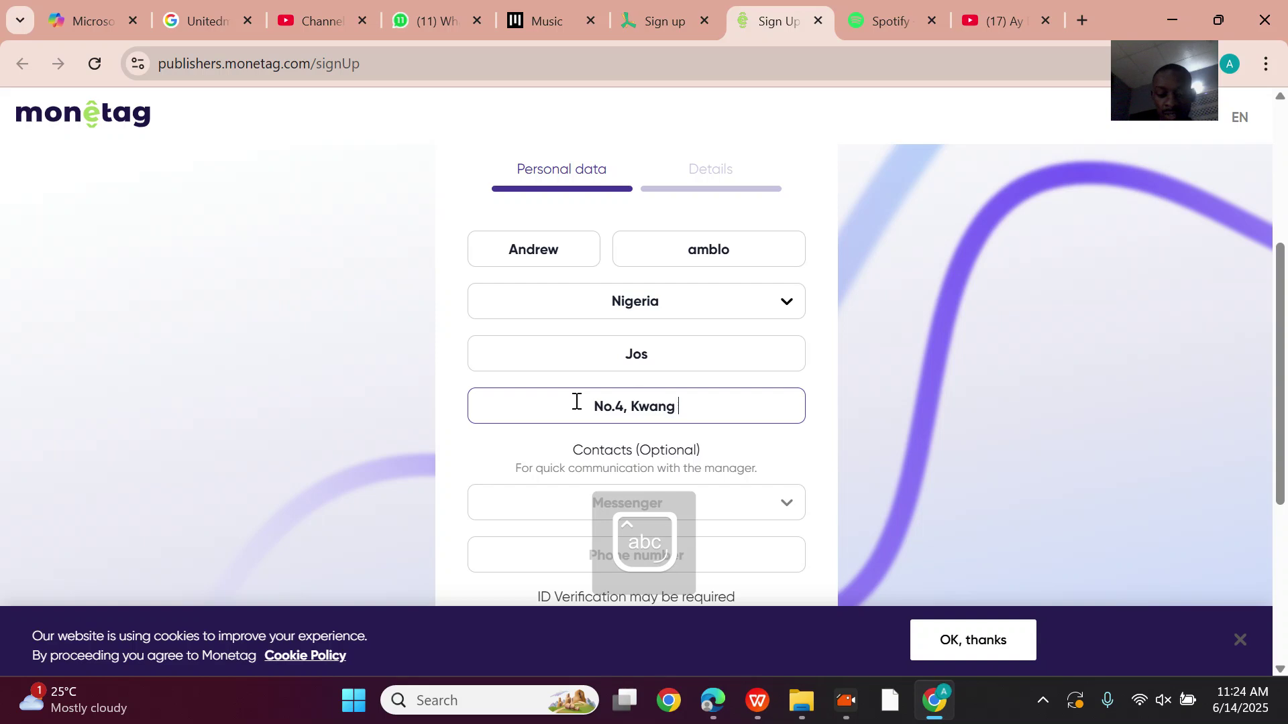
pyautogui.write('Rayfield')
pyautogui.scroll(-2, 578, 404)
pyautogui.scroll(-3, 674, 397)
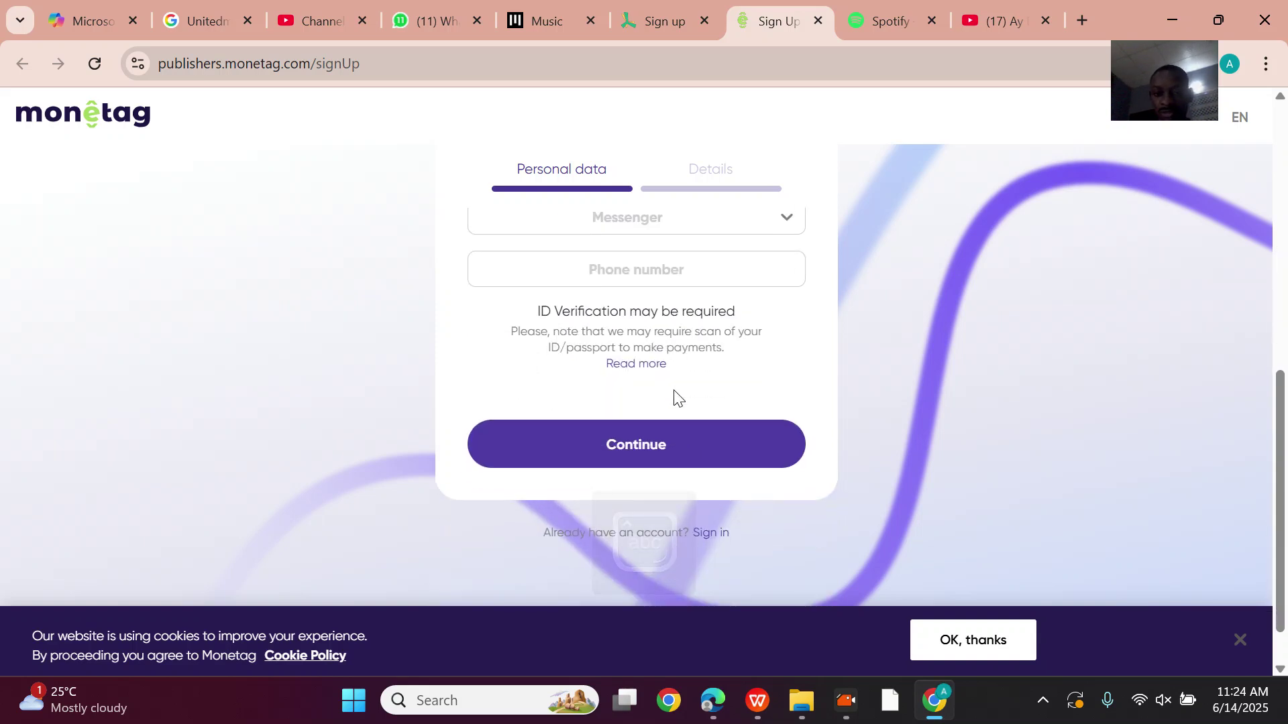
pyautogui.scroll(3, 717, 385)
pyautogui.scroll(-2, 685, 354)
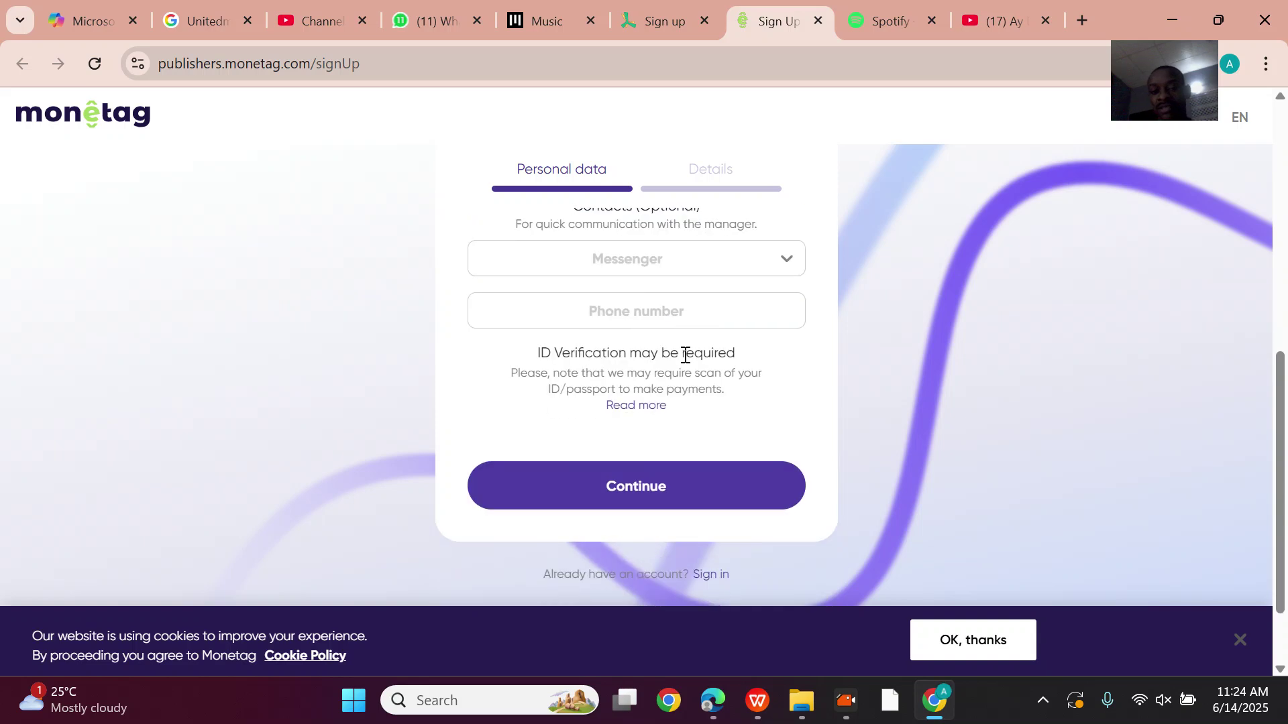
pyautogui.click(658, 481)
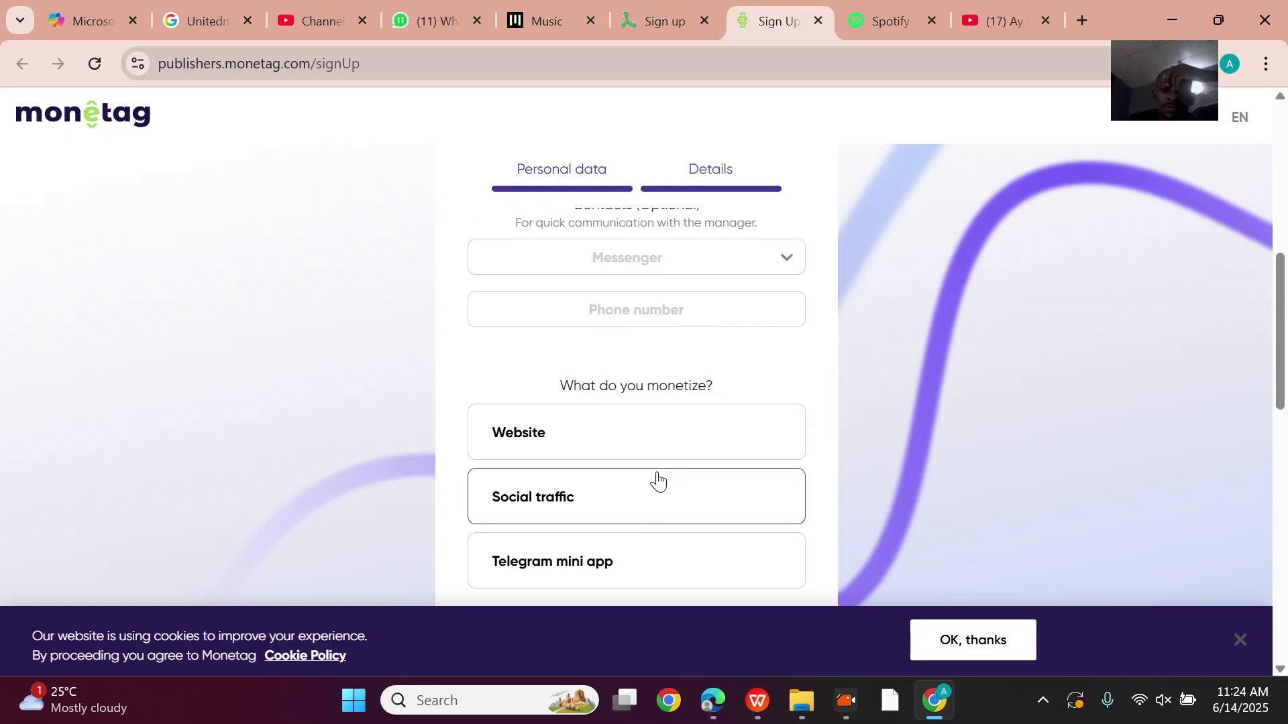
# Pick Website under 'What do you monetize?' and focus the empty Website URL field
pyautogui.scroll(-2, 715, 371)
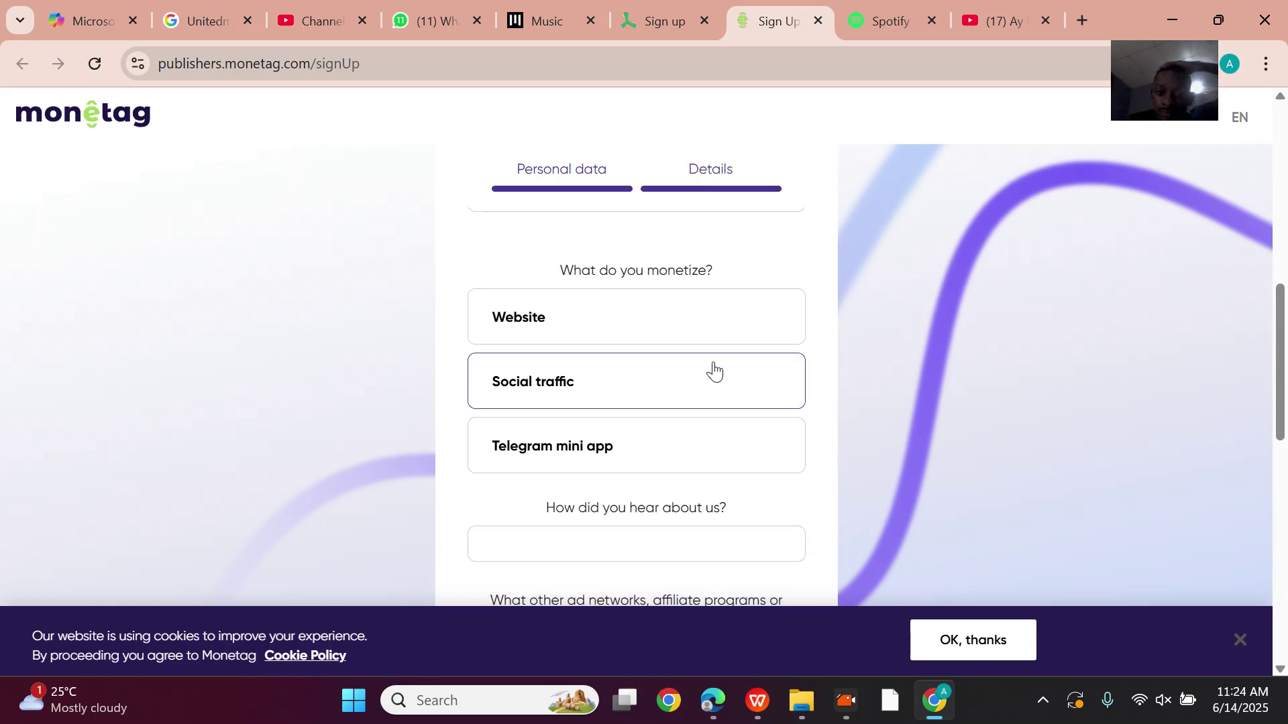
pyautogui.click(607, 327)
pyautogui.scroll(-1, 670, 396)
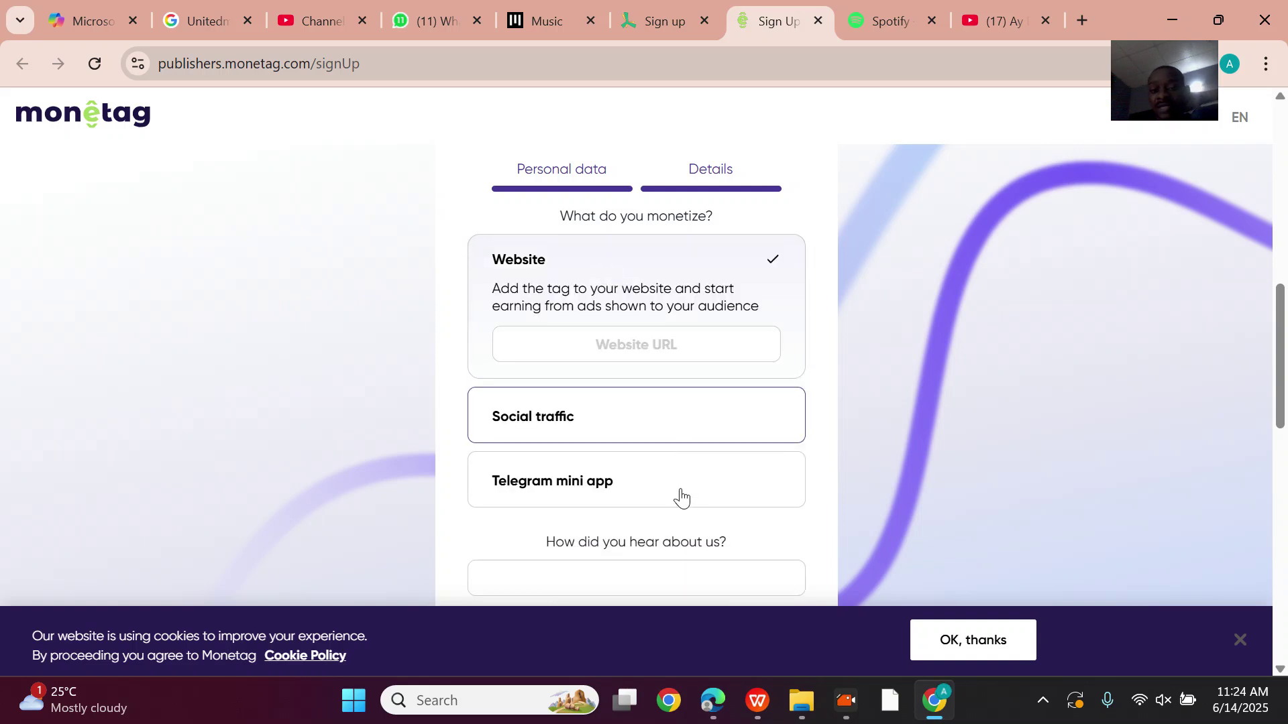
pyautogui.click(619, 331)
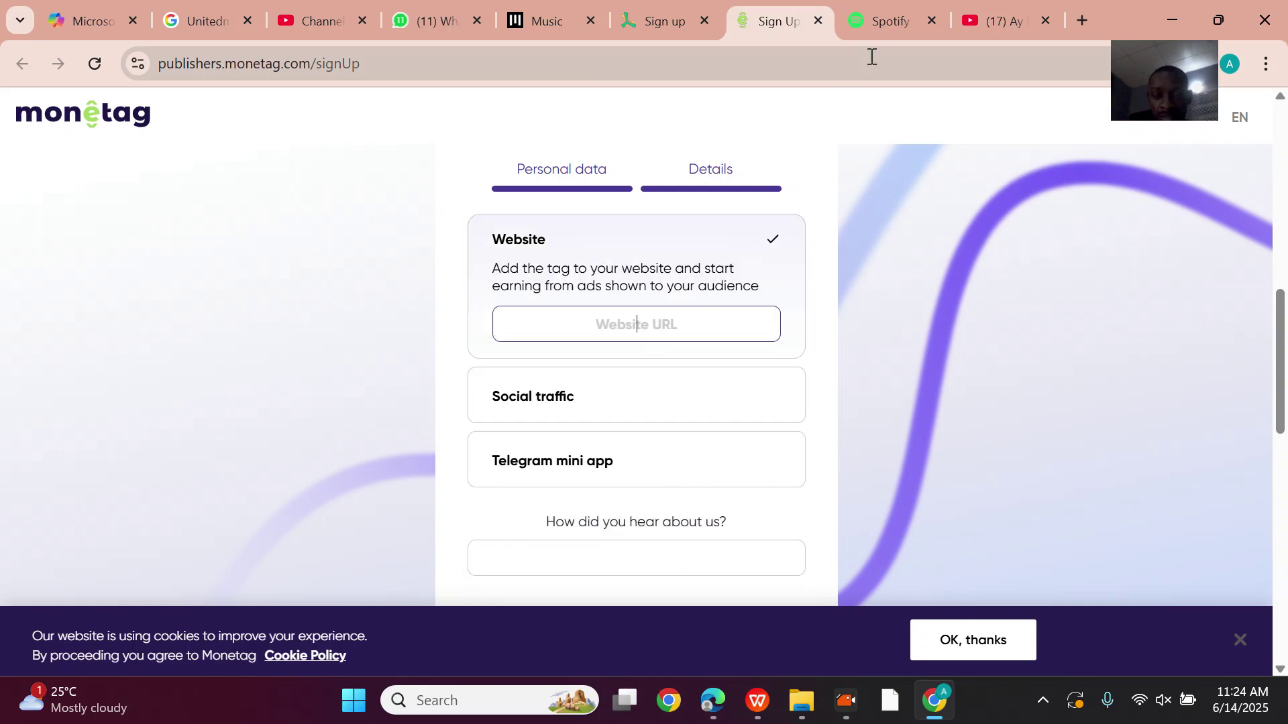
# Load universityadmissionnews.com.ng in a new tab, reloading after the timeout, and open a blank tab
pyautogui.click(1081, 16)
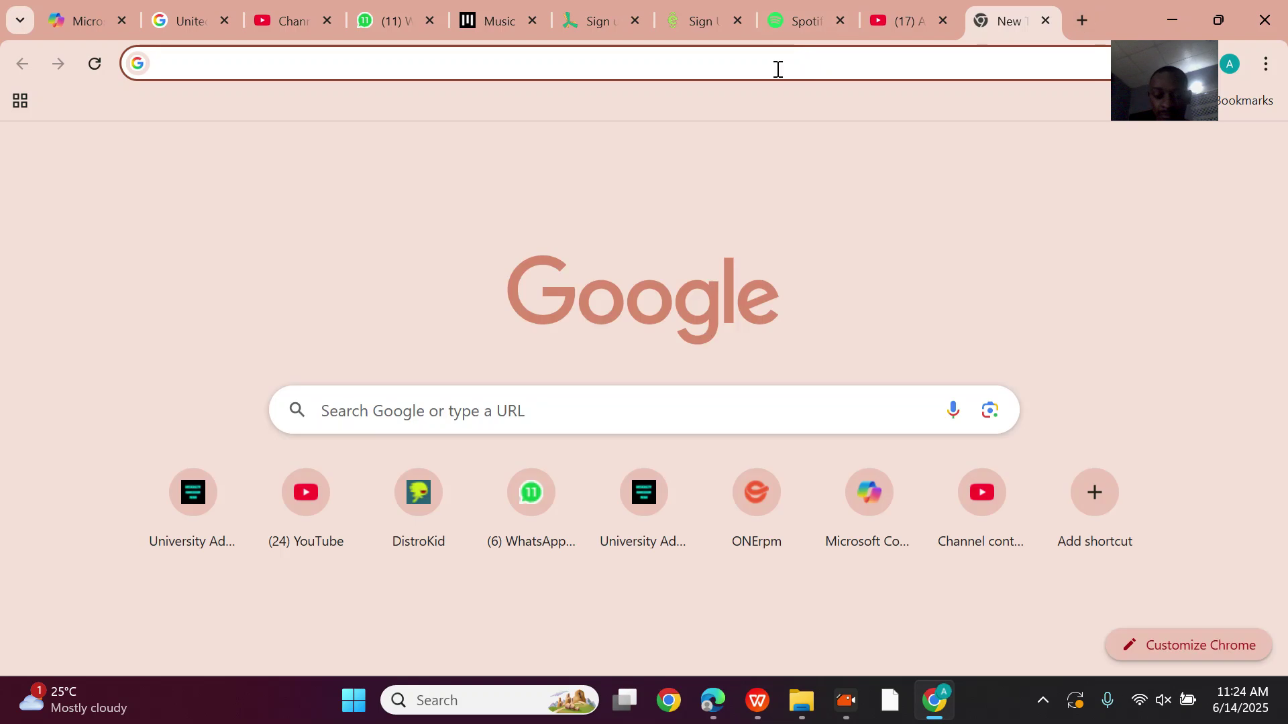
pyautogui.write('uni')
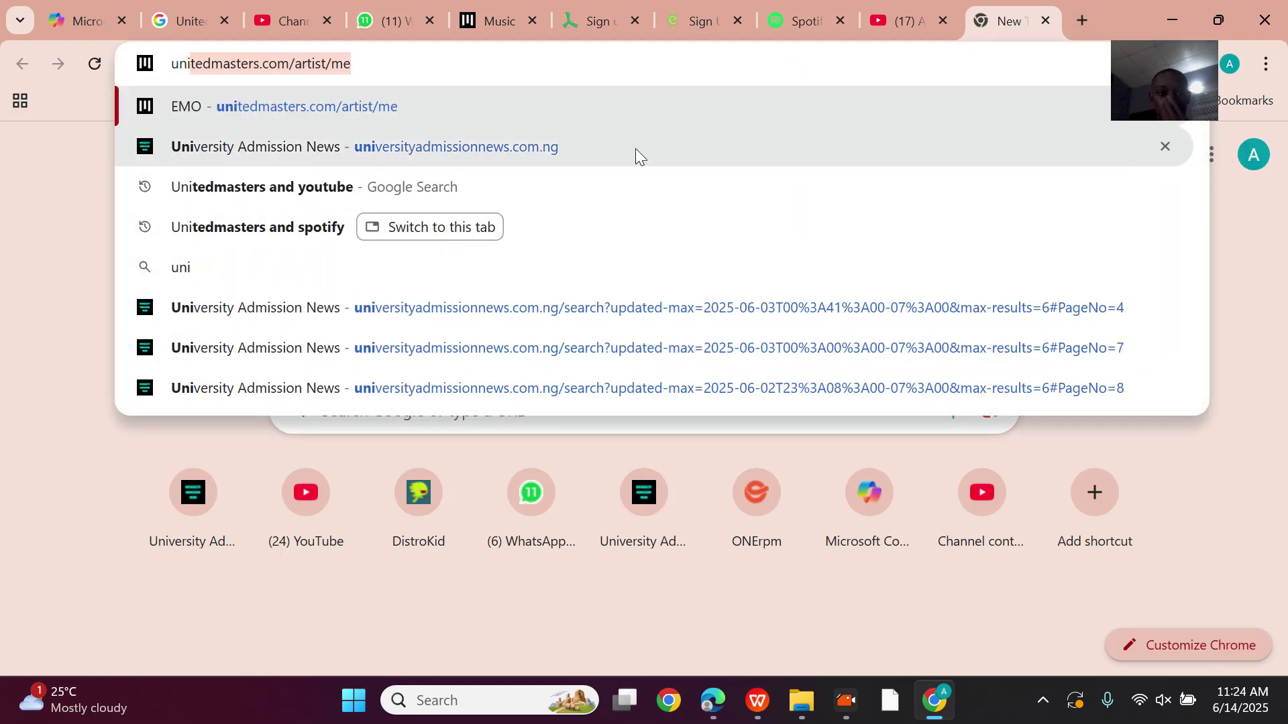
pyautogui.click(550, 153)
pyautogui.click(351, 65)
pyautogui.hotkey('ctrl', 'c')
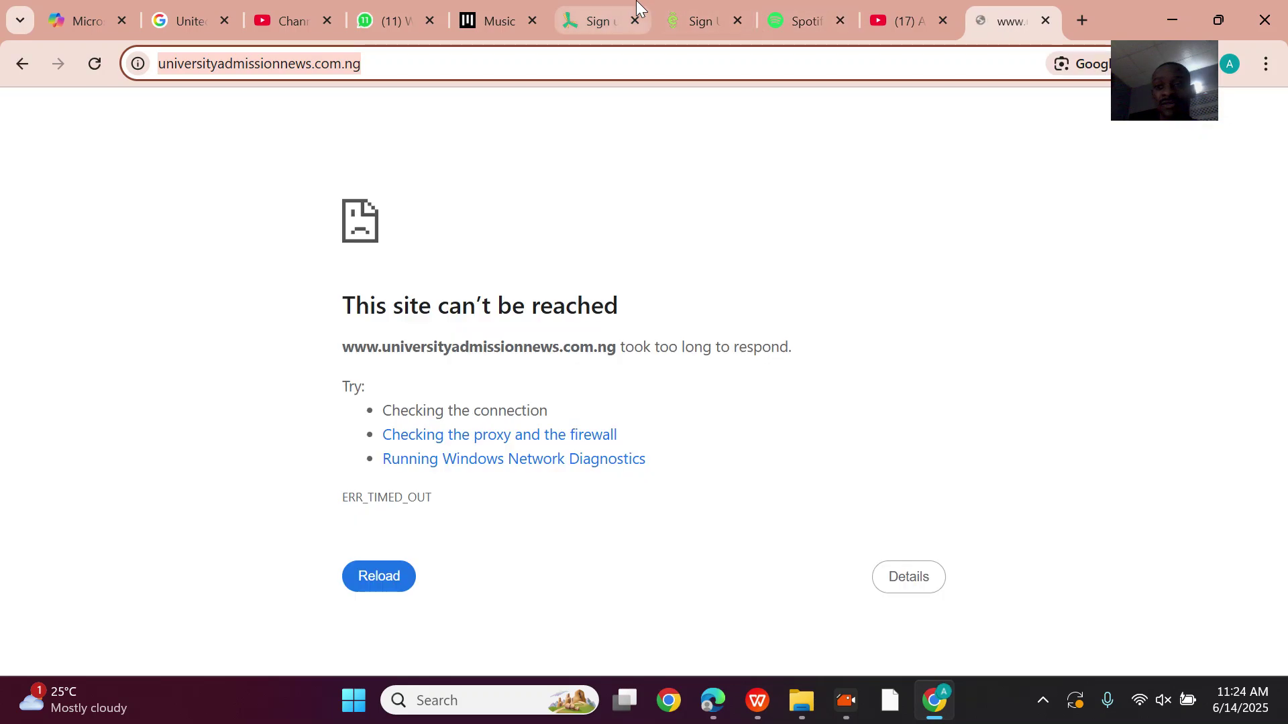
pyautogui.press('Return')
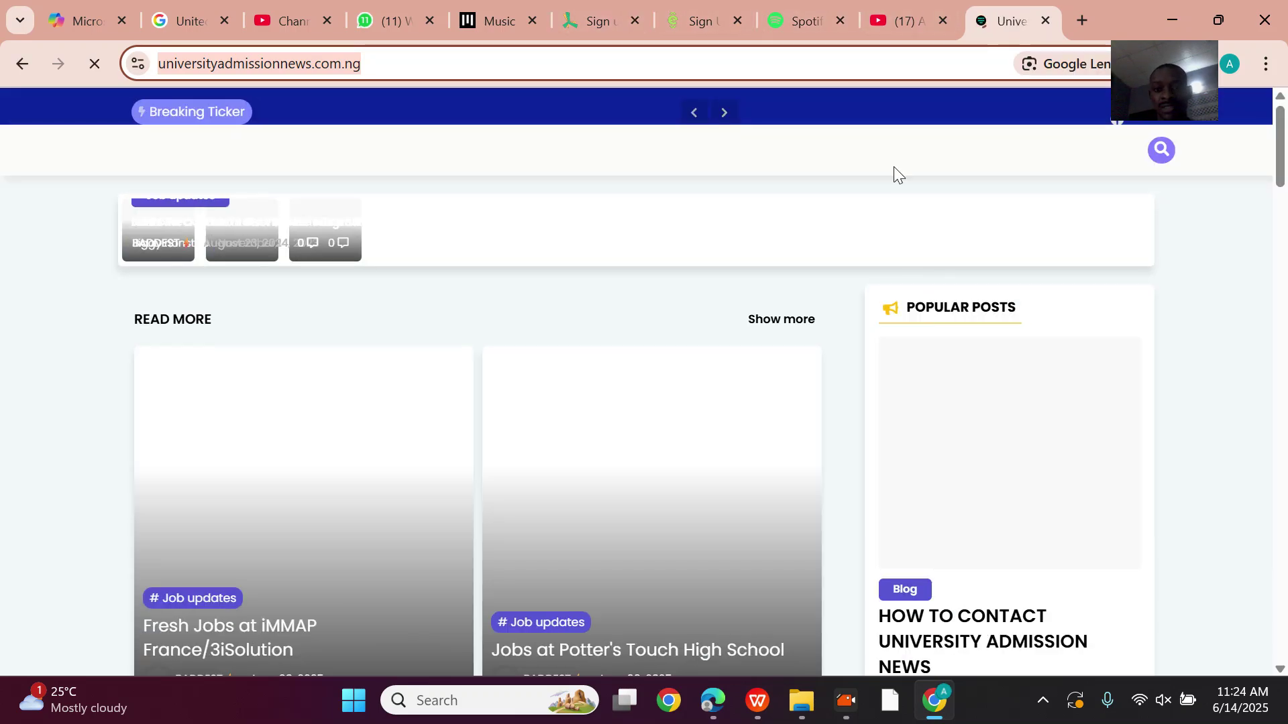
pyautogui.click(1082, 21)
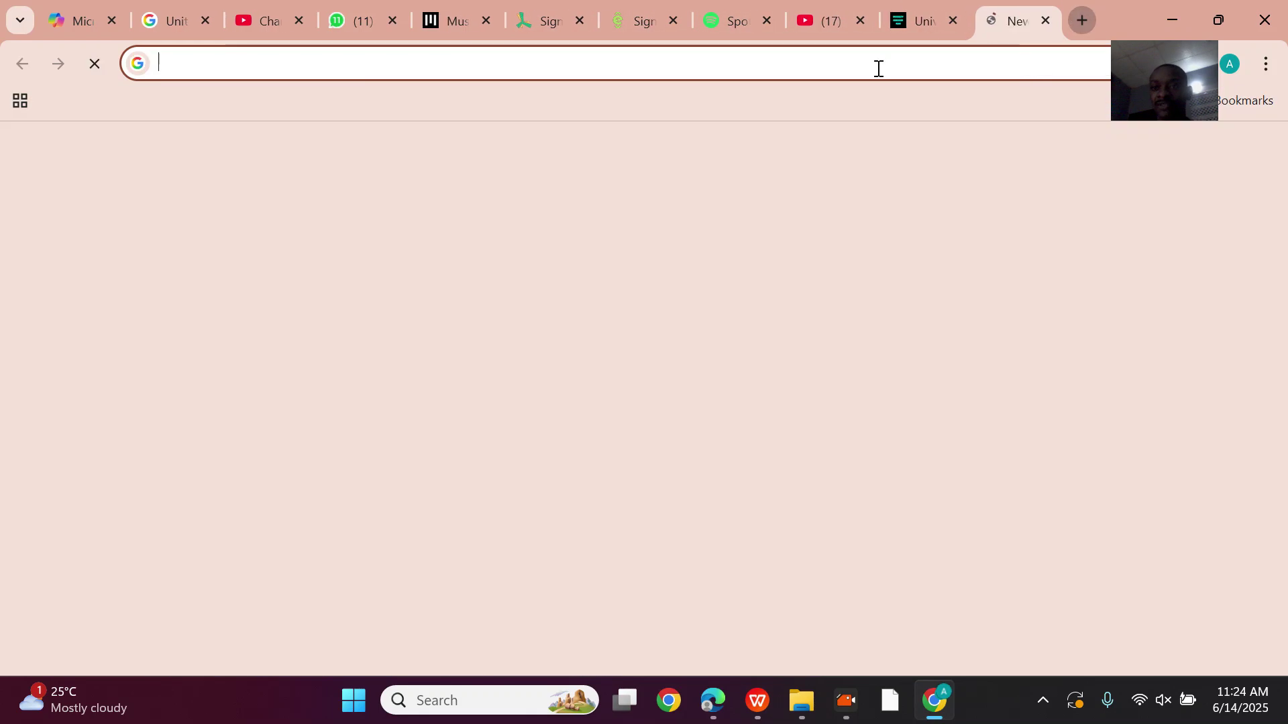
# Open Blogger at 75% zoom and view the blog's Stats: 187031 all-time, 12559 last-month views
pyautogui.write('blo')
pyautogui.press('Return')
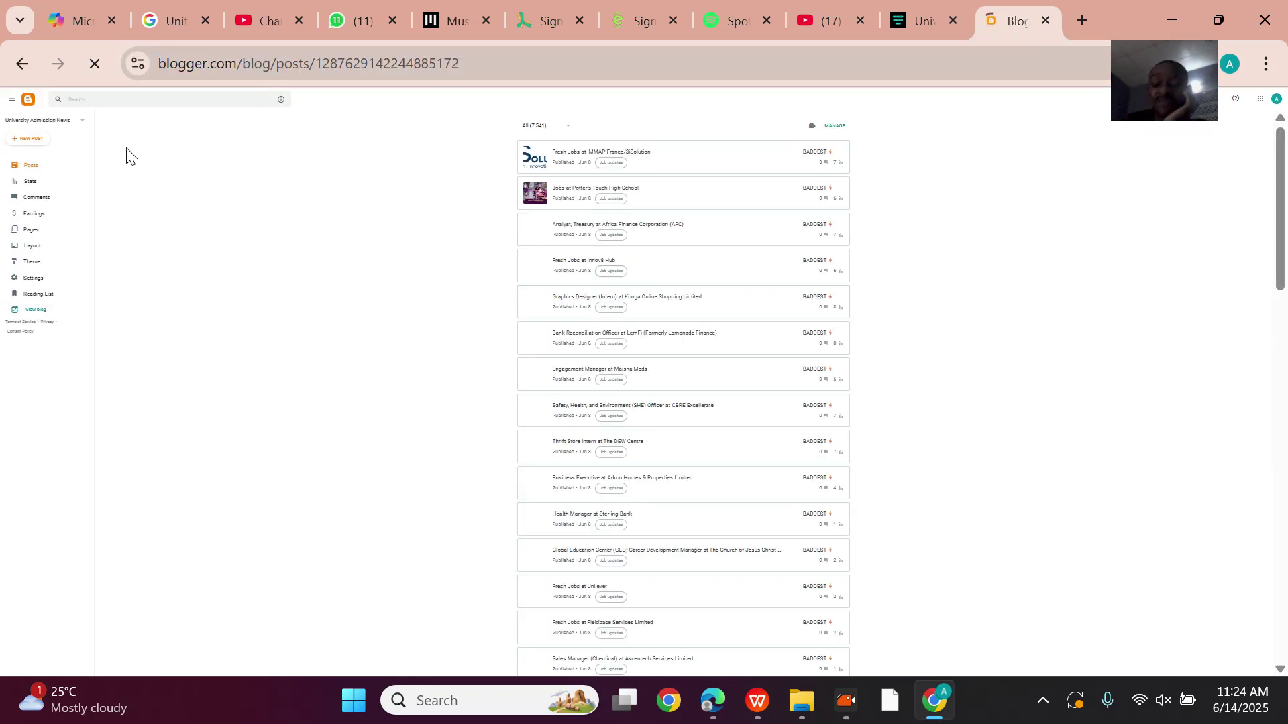
pyautogui.hotkey('ctrl', '+')
pyautogui.hotkey('ctrl', '+')
pyautogui.hotkey('ctrl', '+')
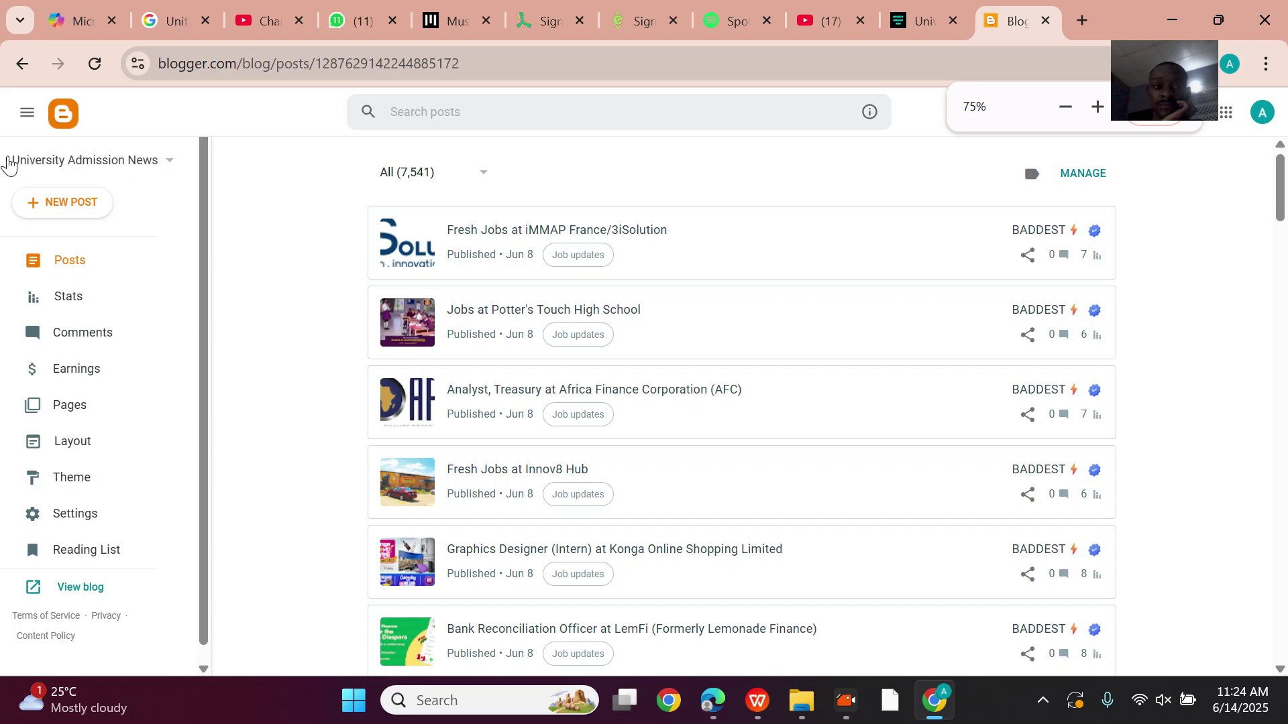
pyautogui.click(96, 296)
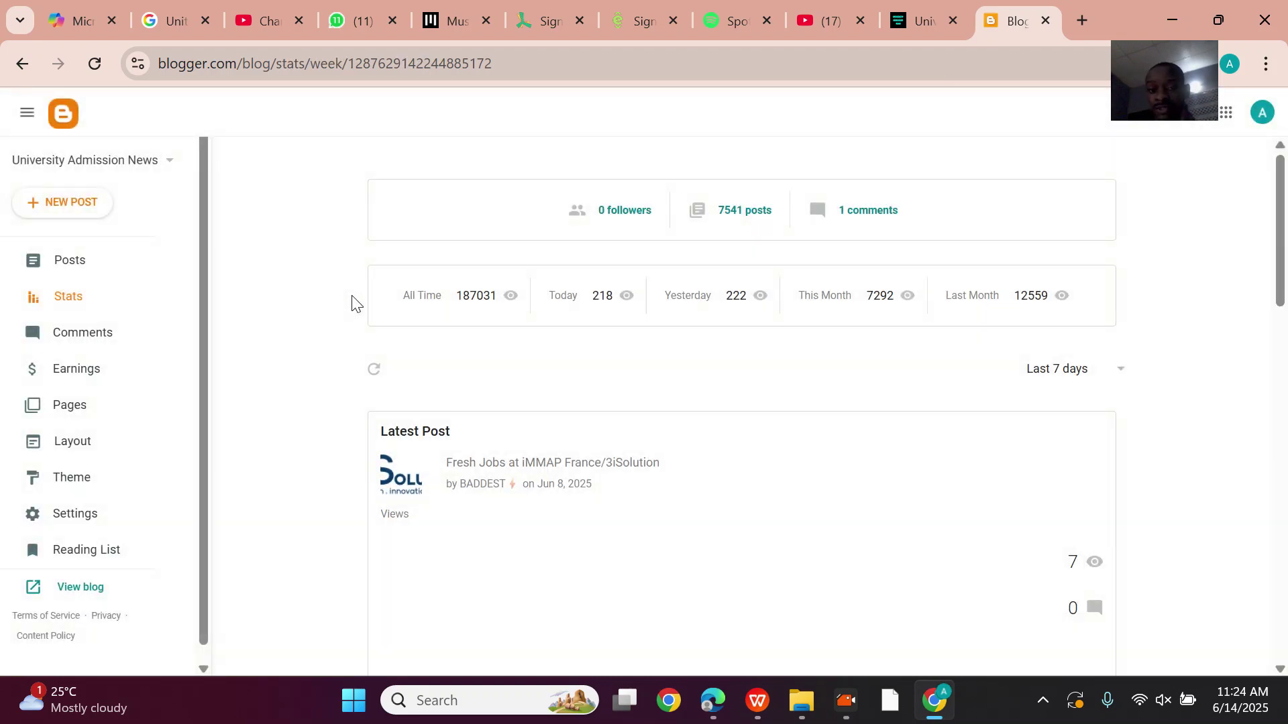
pyautogui.moveTo(454, 297); pyautogui.dragTo(493, 298)
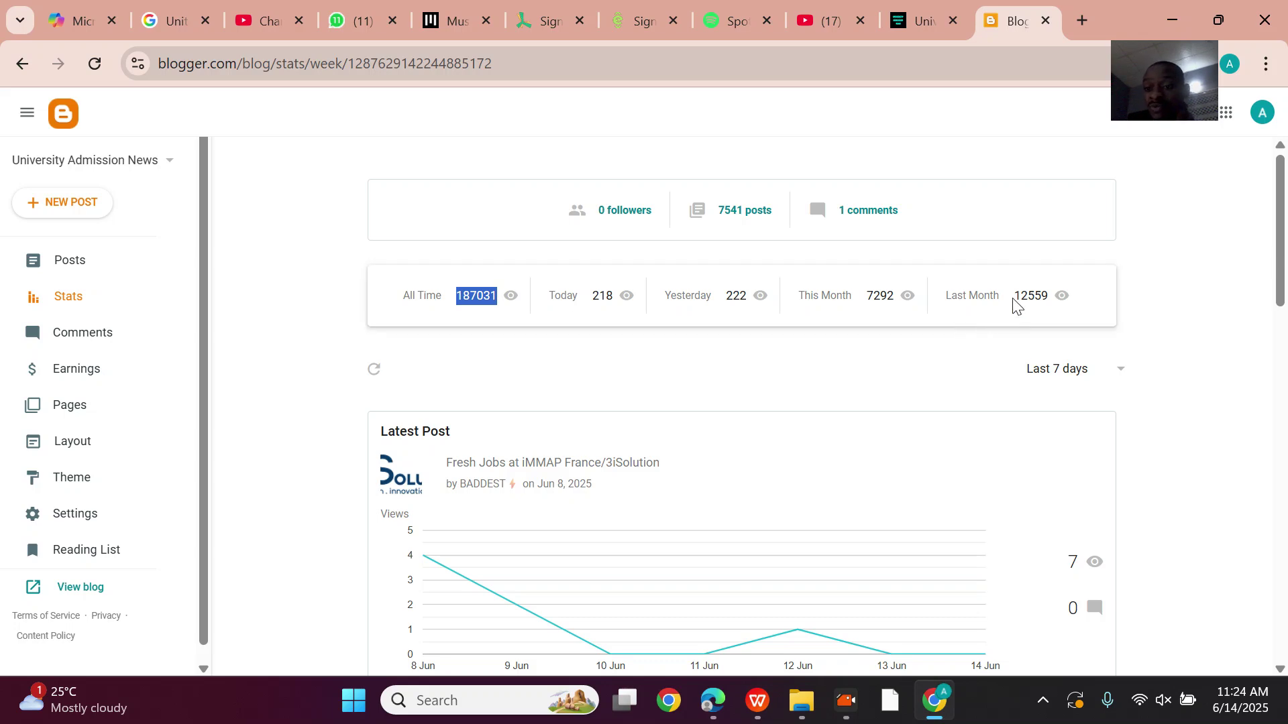
pyautogui.moveTo(1015, 301); pyautogui.dragTo(1055, 305)
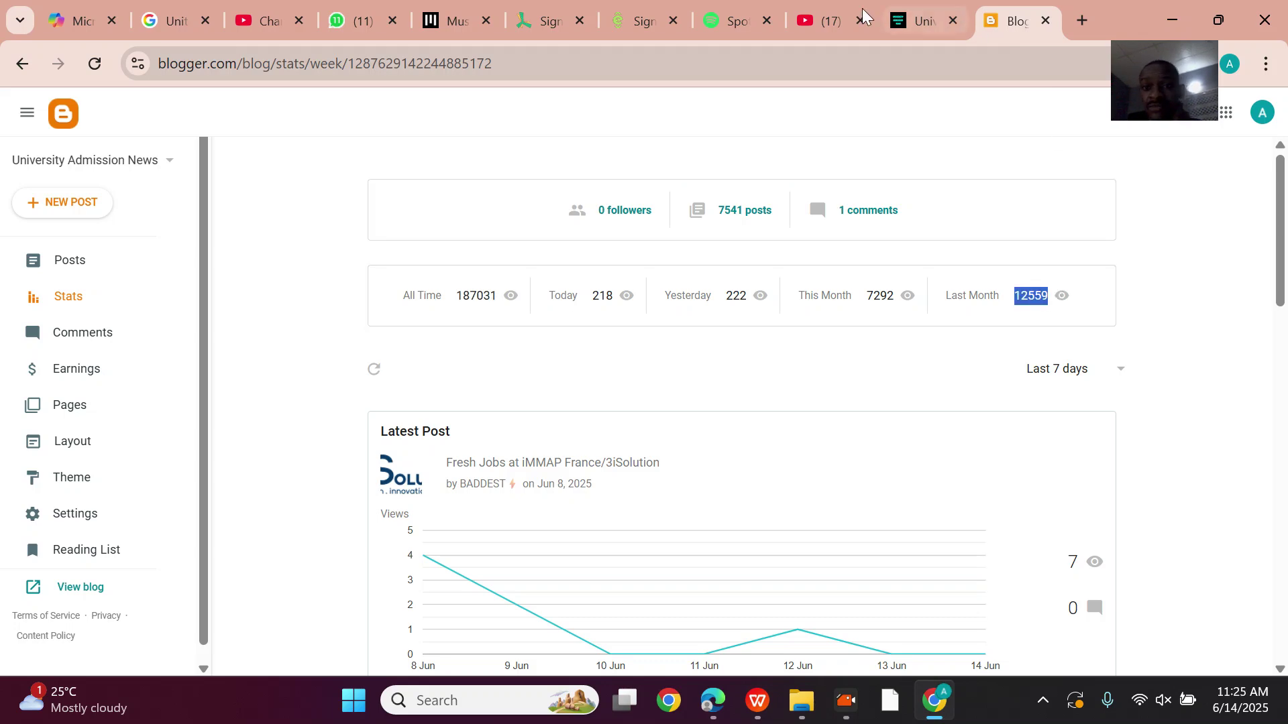
pyautogui.click(637, 20)
# Paste the blog's address into the Website URL field
pyautogui.click(649, 332)
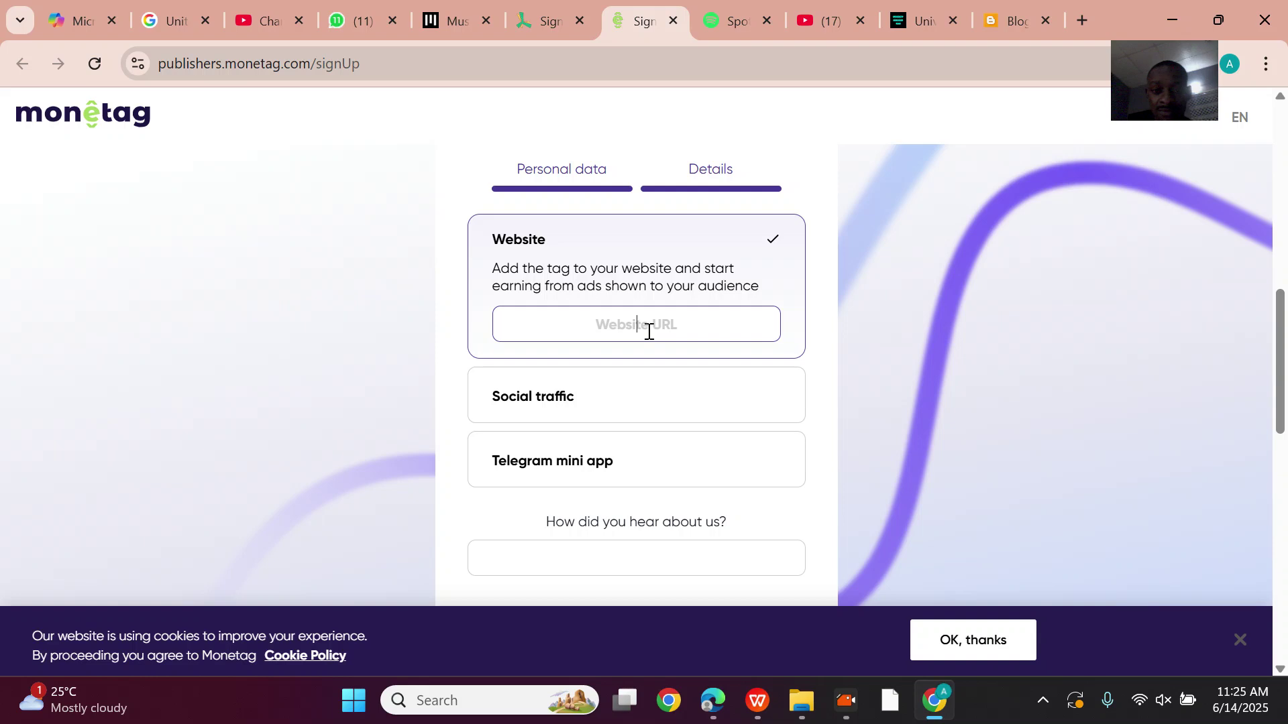
pyautogui.hotkey('ctrl', 'v')
pyautogui.scroll(-3, 687, 376)
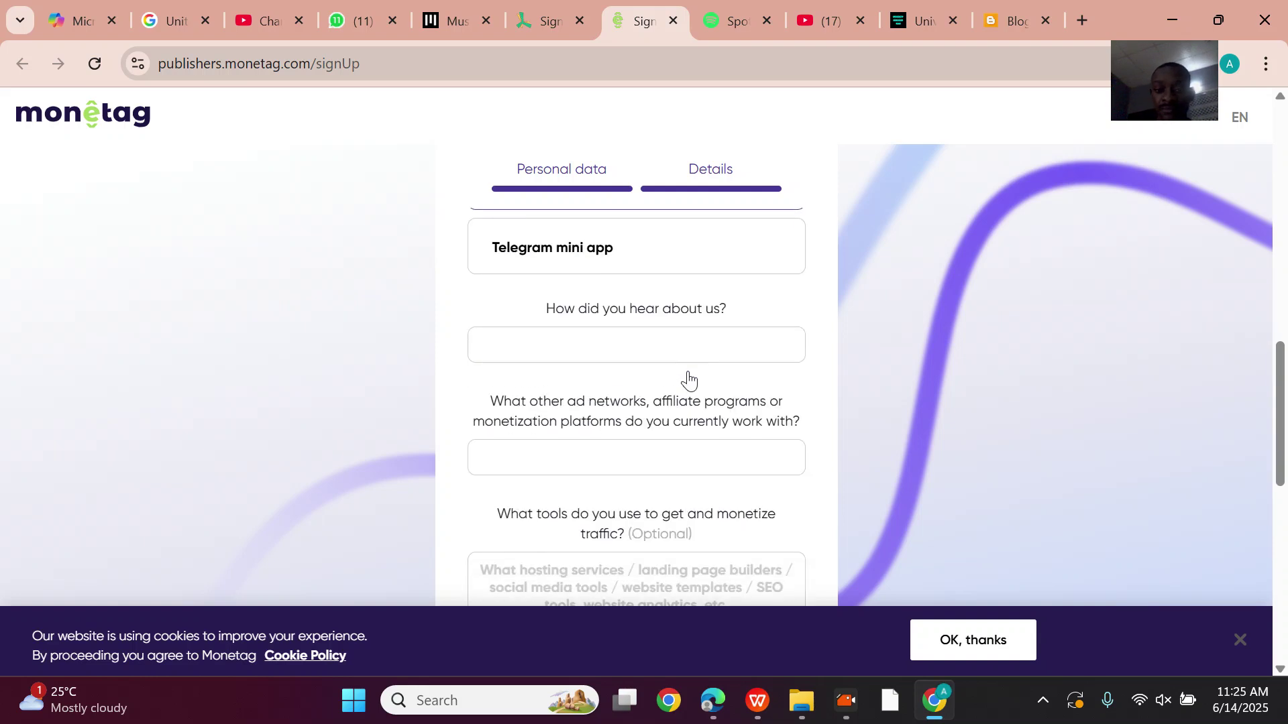
pyautogui.scroll(-1, 719, 384)
# Answer the survey questions with 'Online' and 'None' and accept the terms and conditions
pyautogui.click(614, 315)
pyautogui.press('capslock')
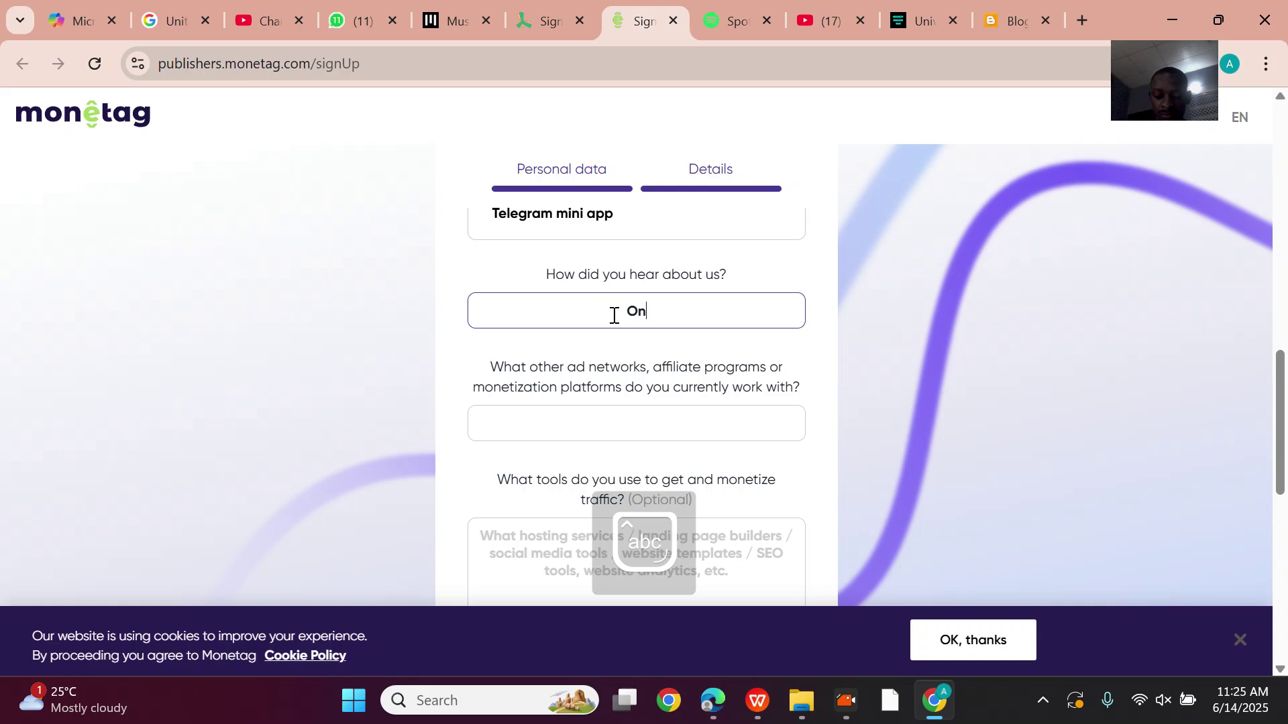
pyautogui.scroll(-2, 613, 315)
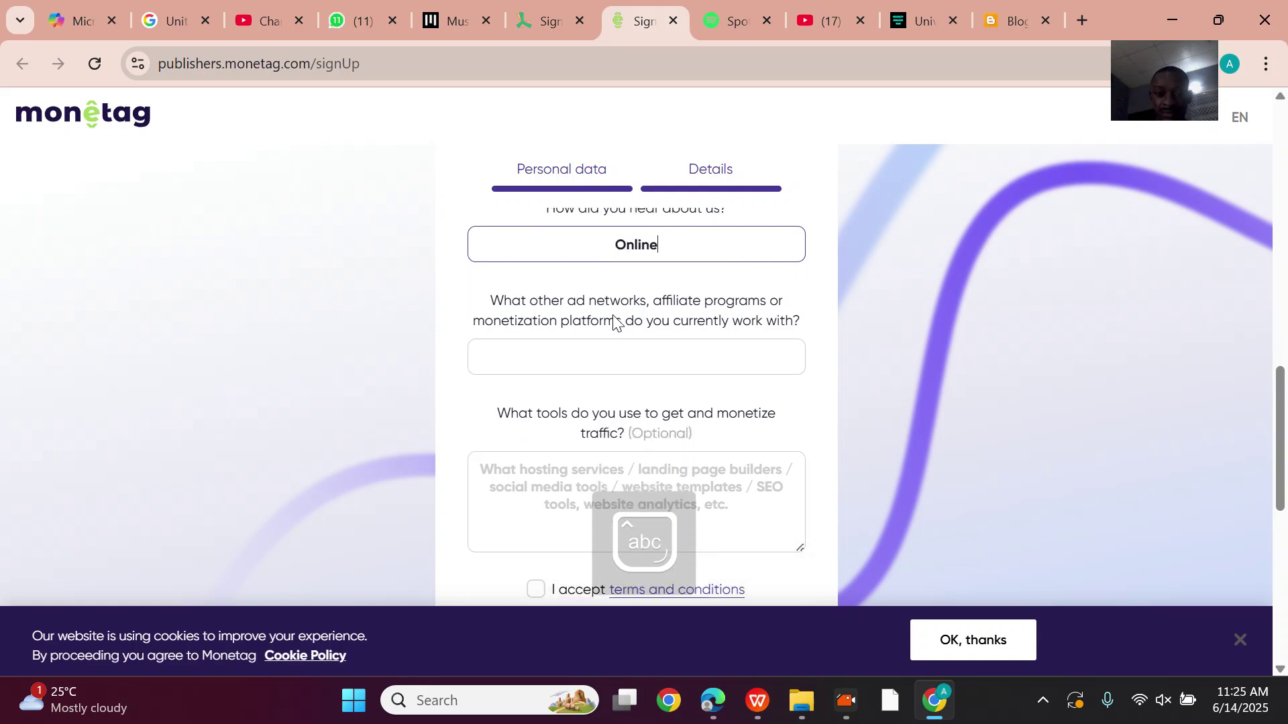
pyautogui.click(601, 368)
pyautogui.press('capslock')
pyautogui.write('None')
pyautogui.scroll(-2, 600, 368)
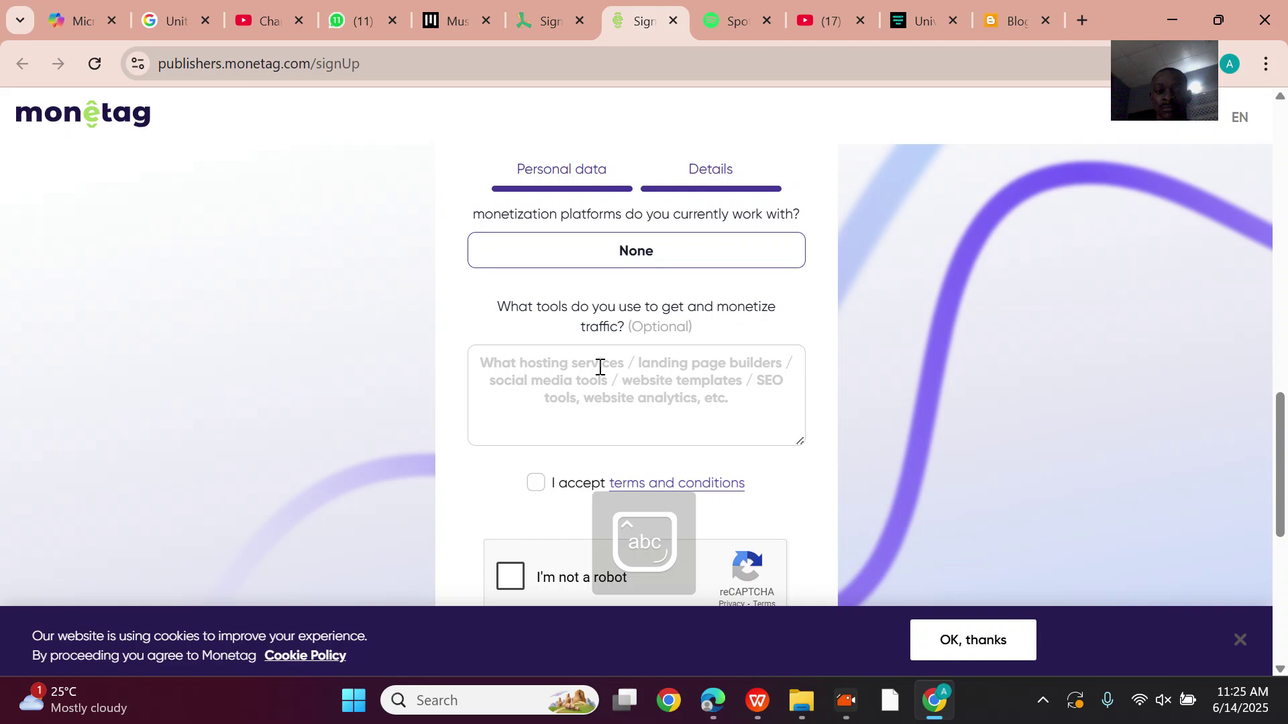
pyautogui.scroll(-1, 639, 384)
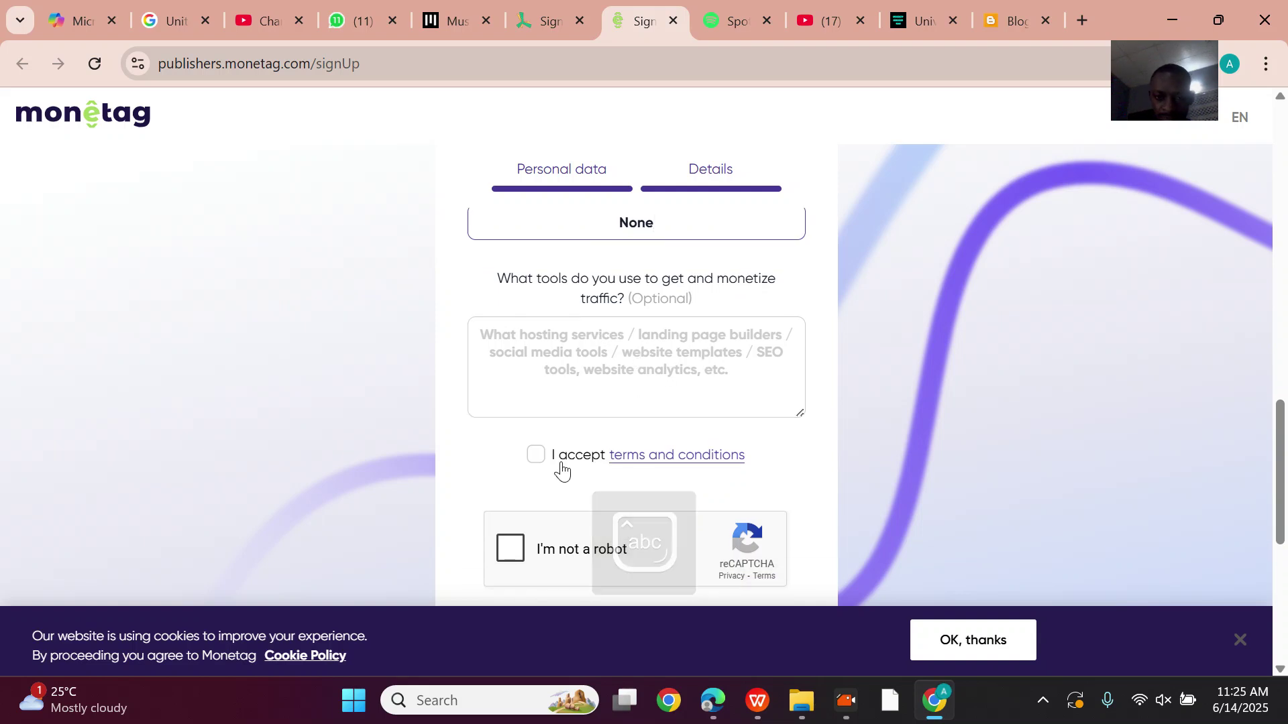
pyautogui.click(537, 456)
pyautogui.scroll(-1, 539, 462)
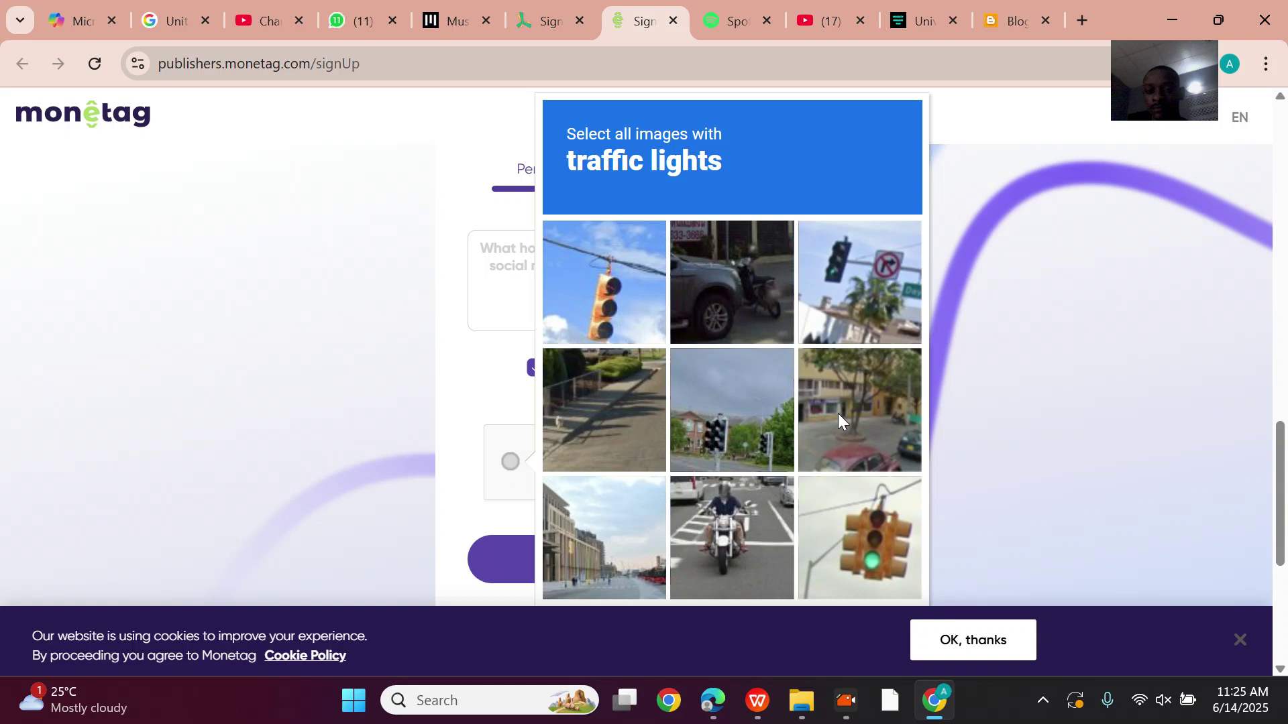
# Solve the traffic-light reCAPTCHA and submit the Monetag registration with Sign Up
pyautogui.click(617, 287)
pyautogui.click(746, 440)
pyautogui.click(837, 516)
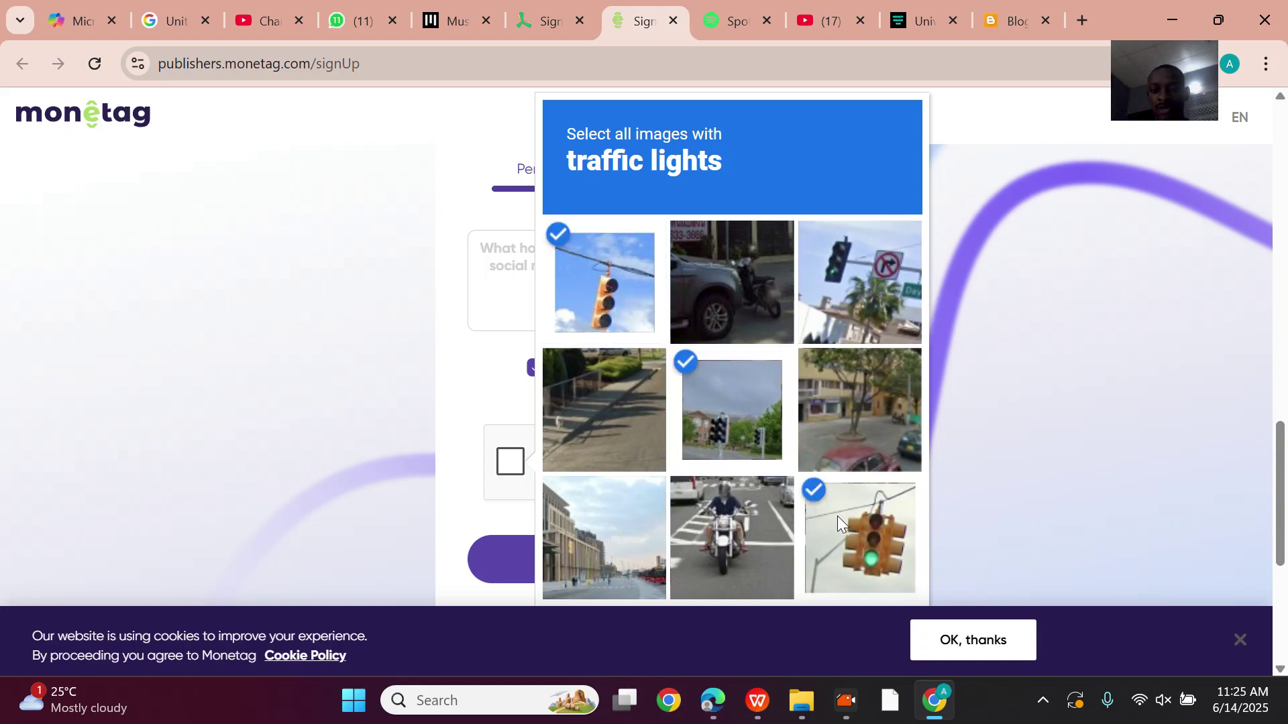
pyautogui.click(880, 279)
pyautogui.scroll(-3, 807, 528)
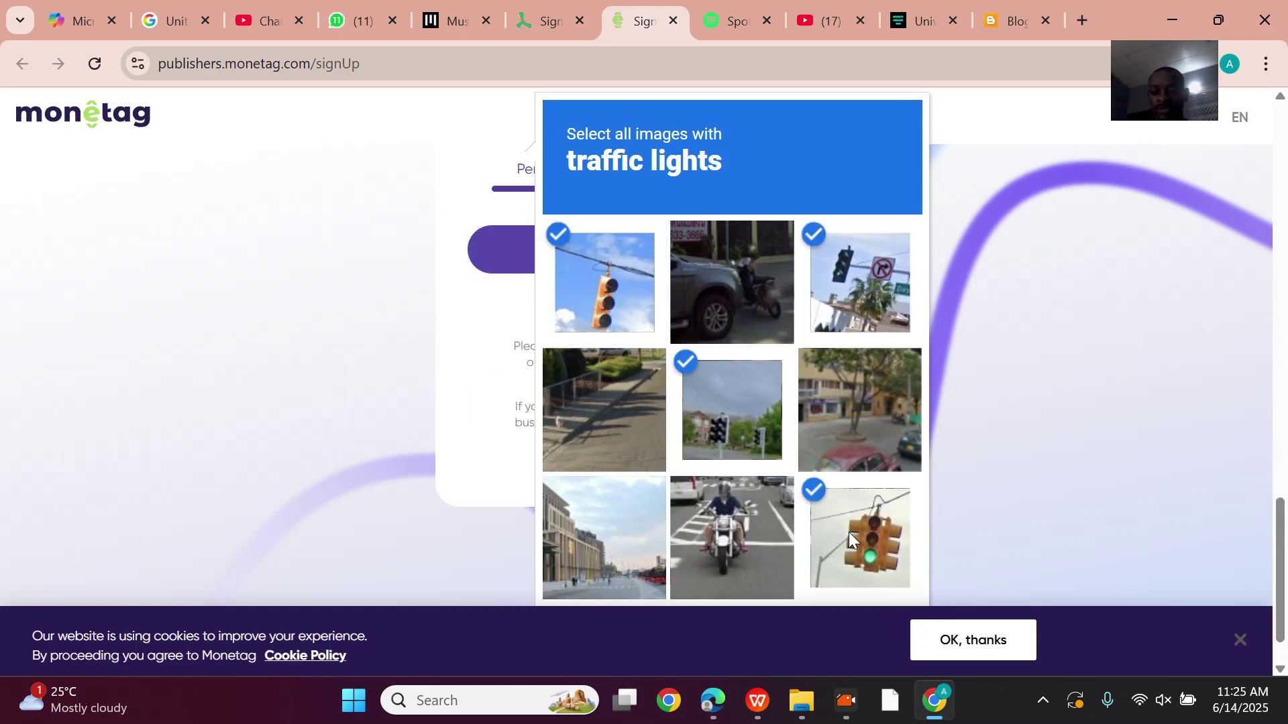
pyautogui.click(874, 571)
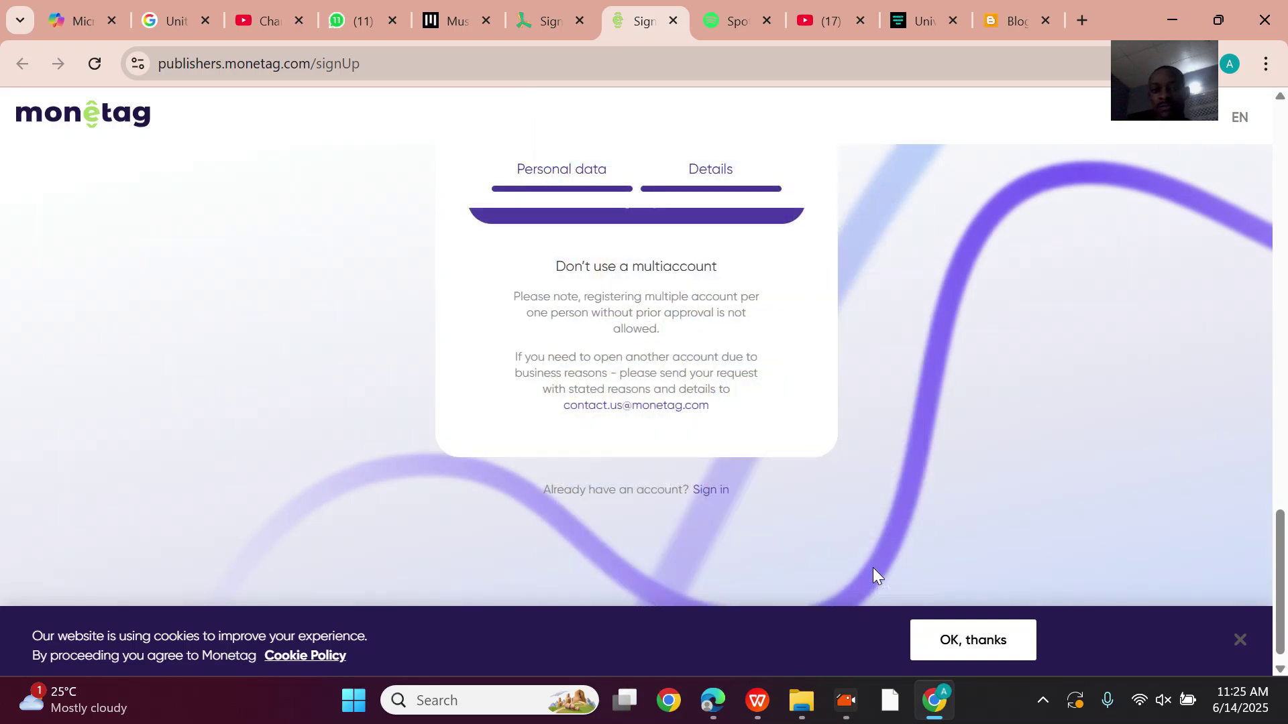
pyautogui.scroll(3, 872, 568)
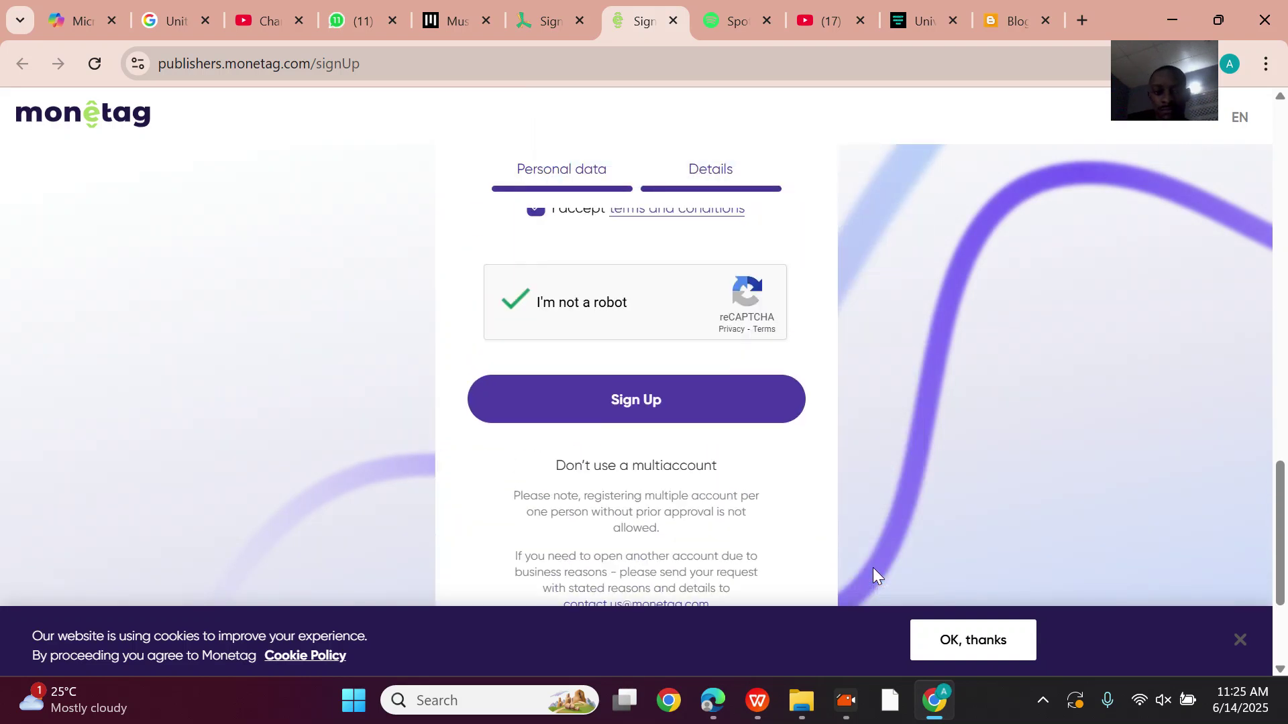
pyautogui.click(639, 403)
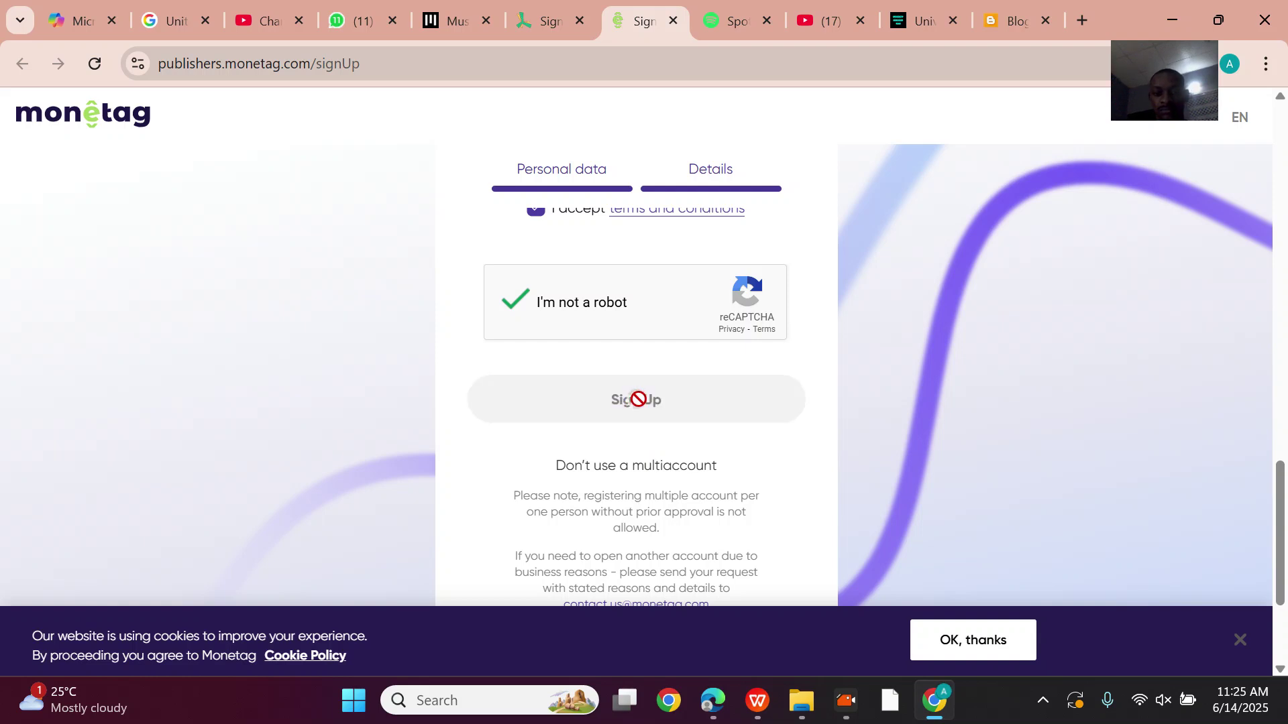